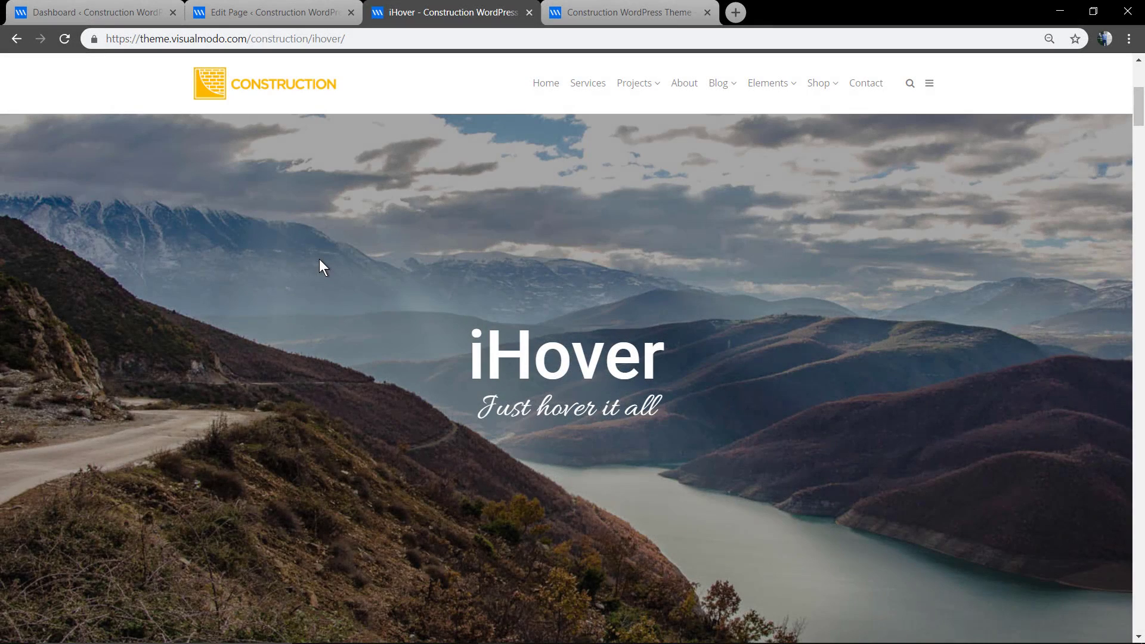
scroll(319, 259, "down", 5)
scroll(319, 267, "down", 2)
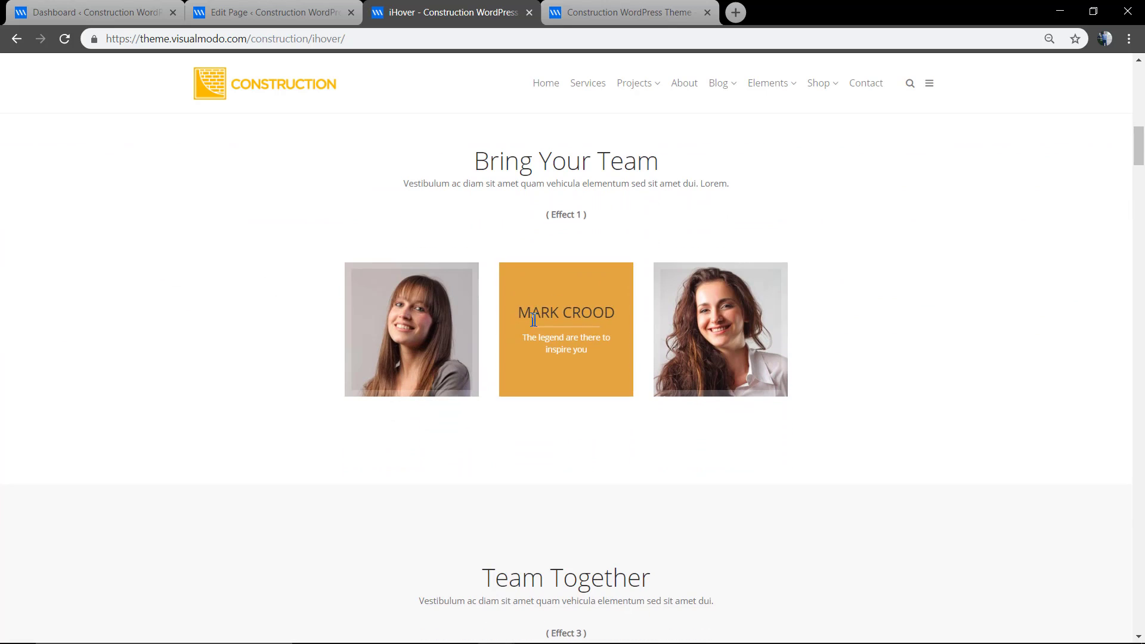
scroll(697, 332, "down", 2)
scroll(612, 314, "down", 4)
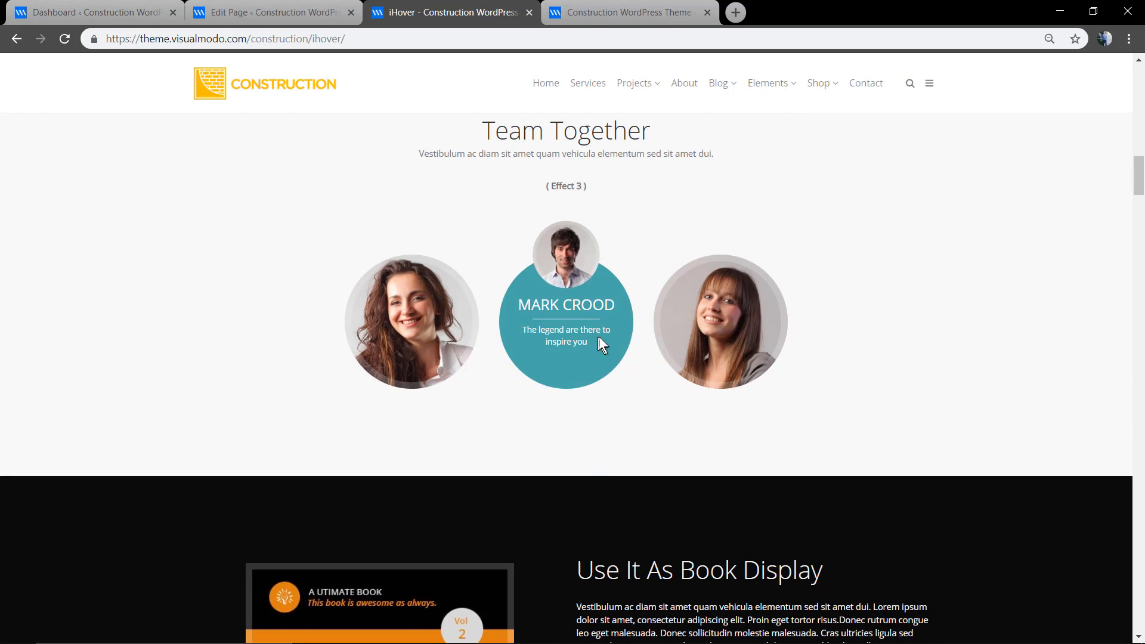
scroll(430, 325, "down", 1)
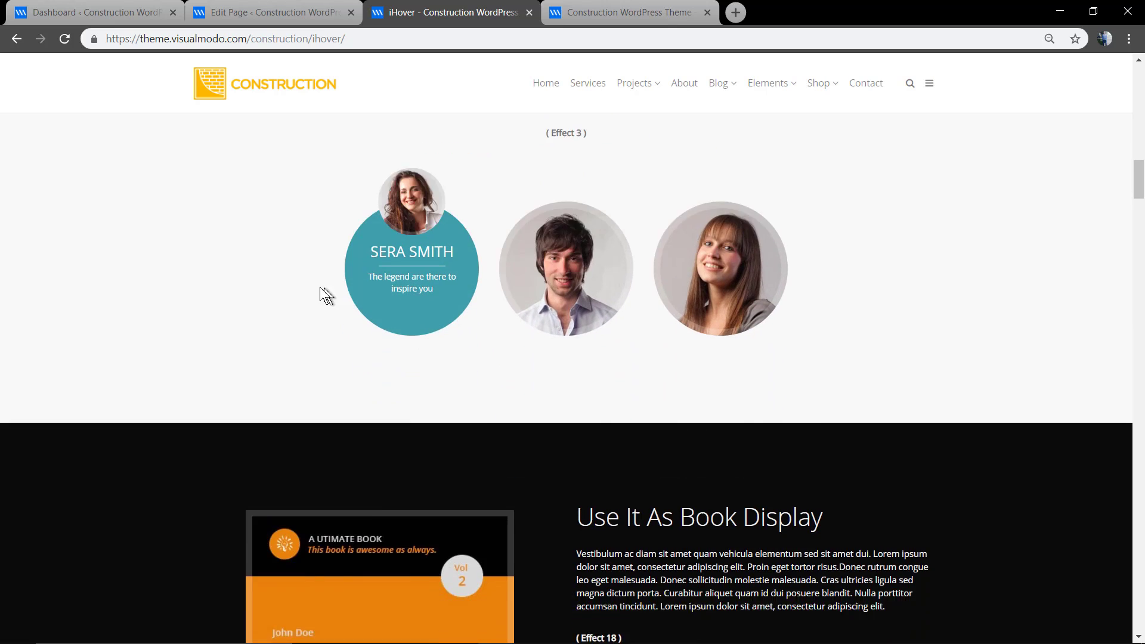
scroll(325, 294, "down", 2)
scroll(585, 324, "down", 3)
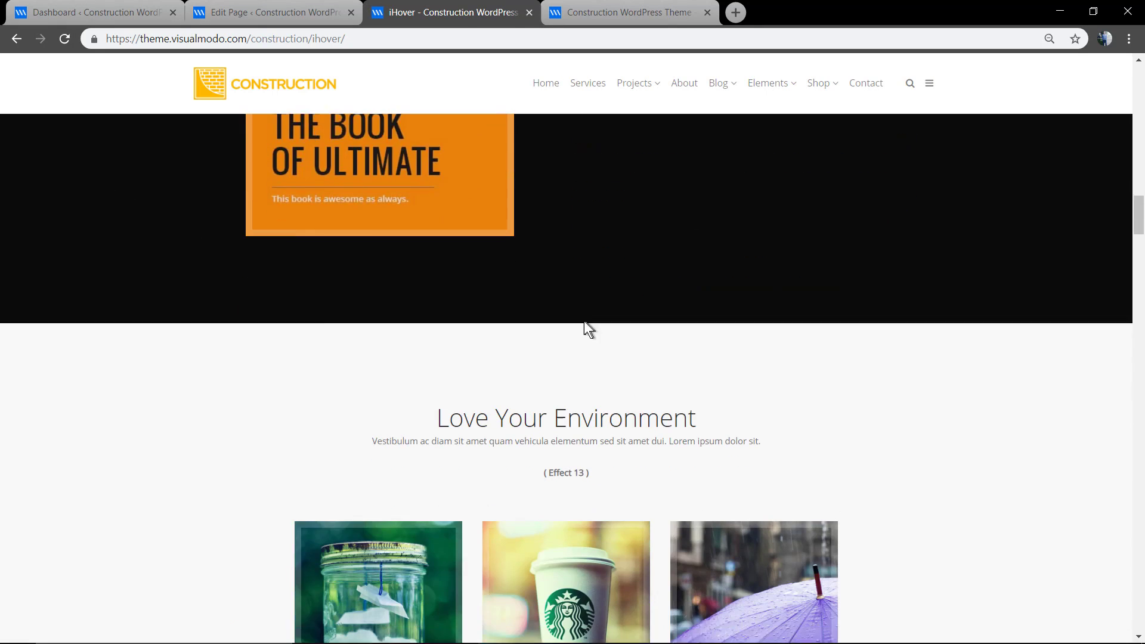
scroll(501, 358, "down", 2)
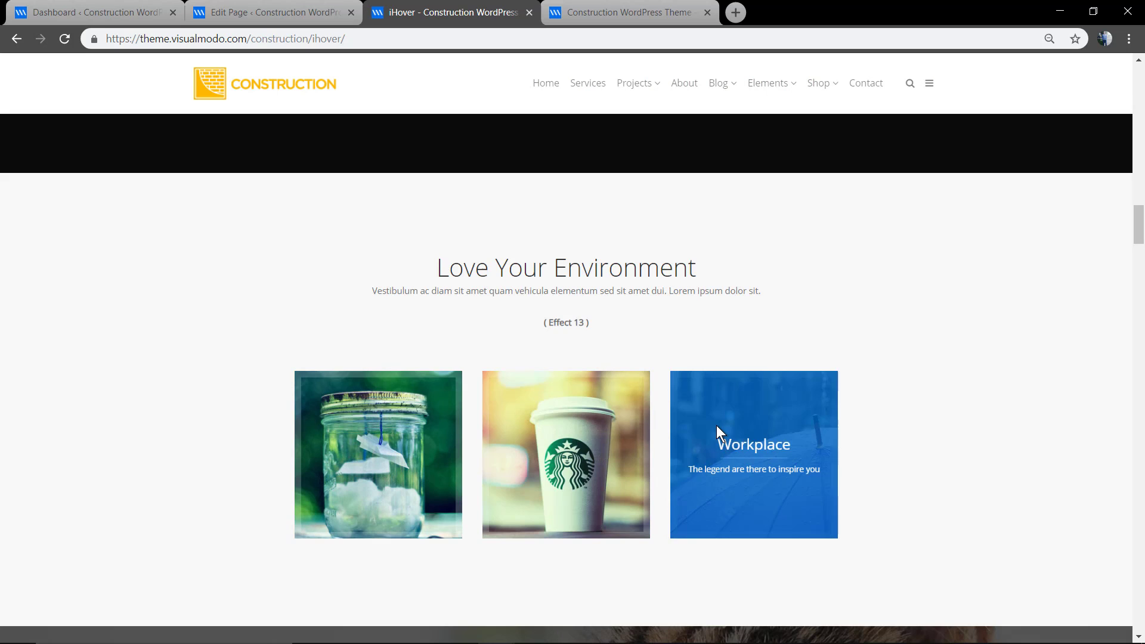
scroll(721, 412, "down", 3)
scroll(730, 404, "down", 2)
scroll(734, 451, "down", 1)
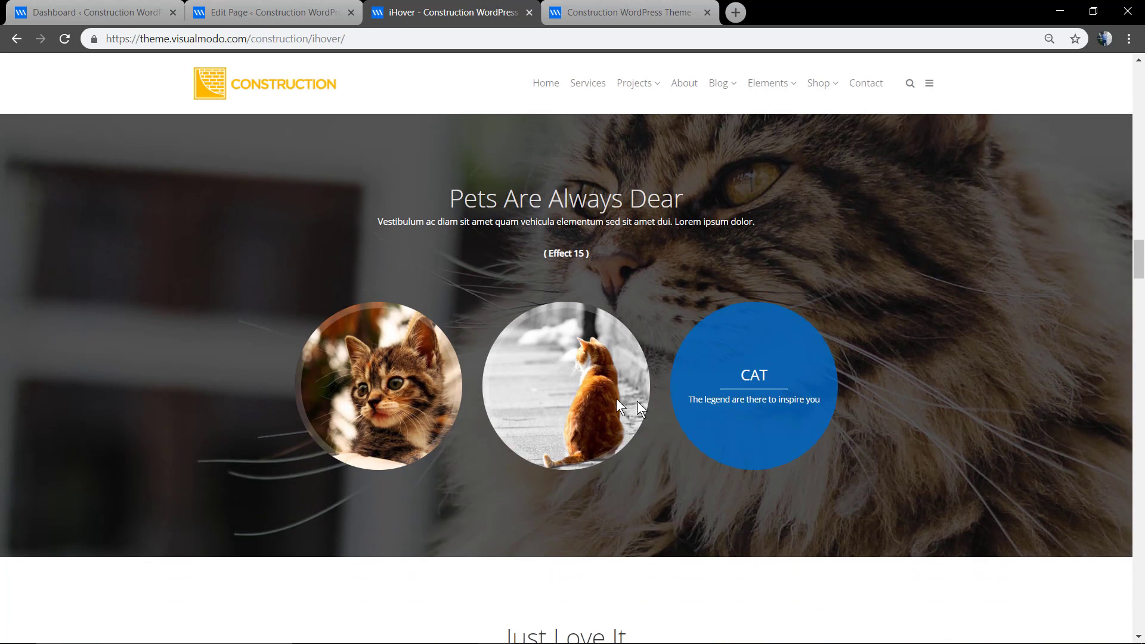
scroll(407, 373, "down", 5)
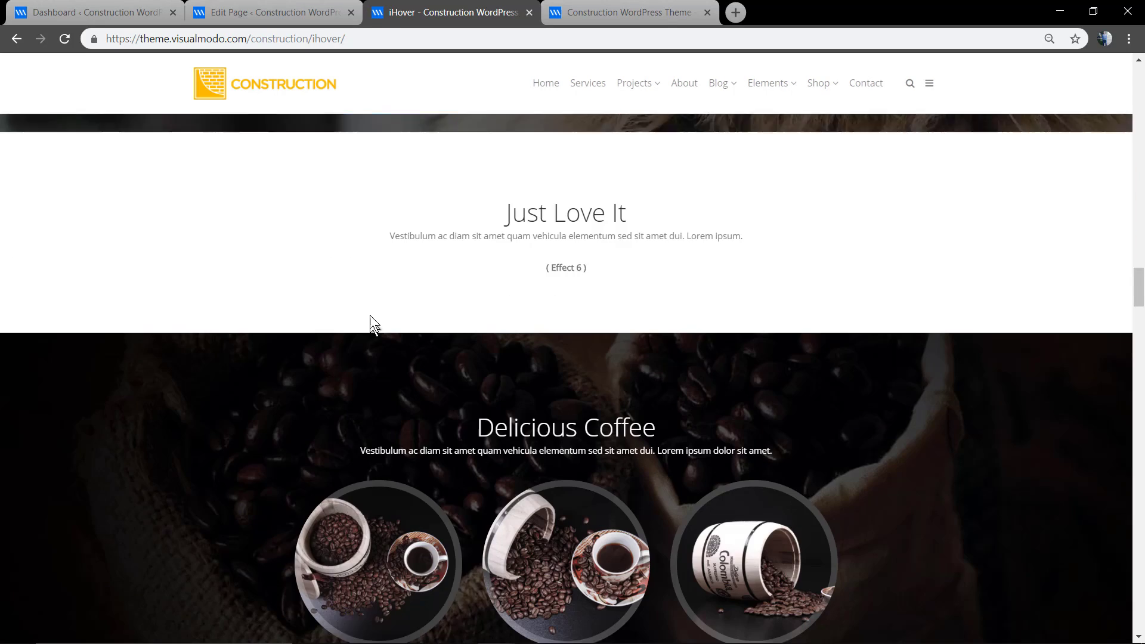
scroll(369, 315, "down", 1)
scroll(355, 423, "down", 1)
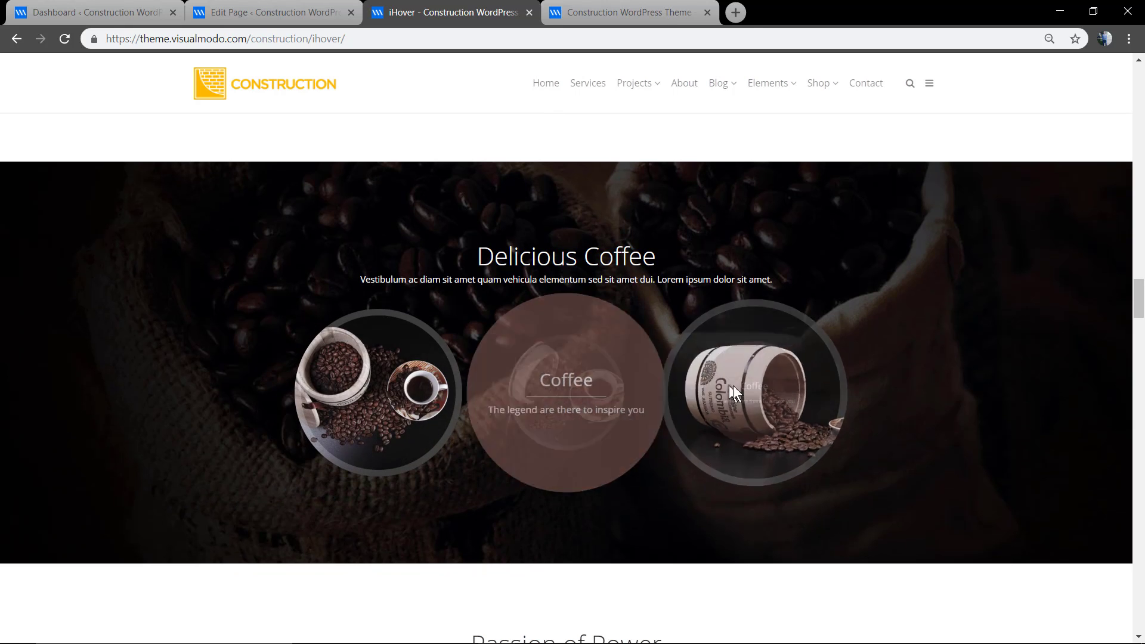
scroll(738, 386, "down", 4)
scroll(681, 381, "down", 3)
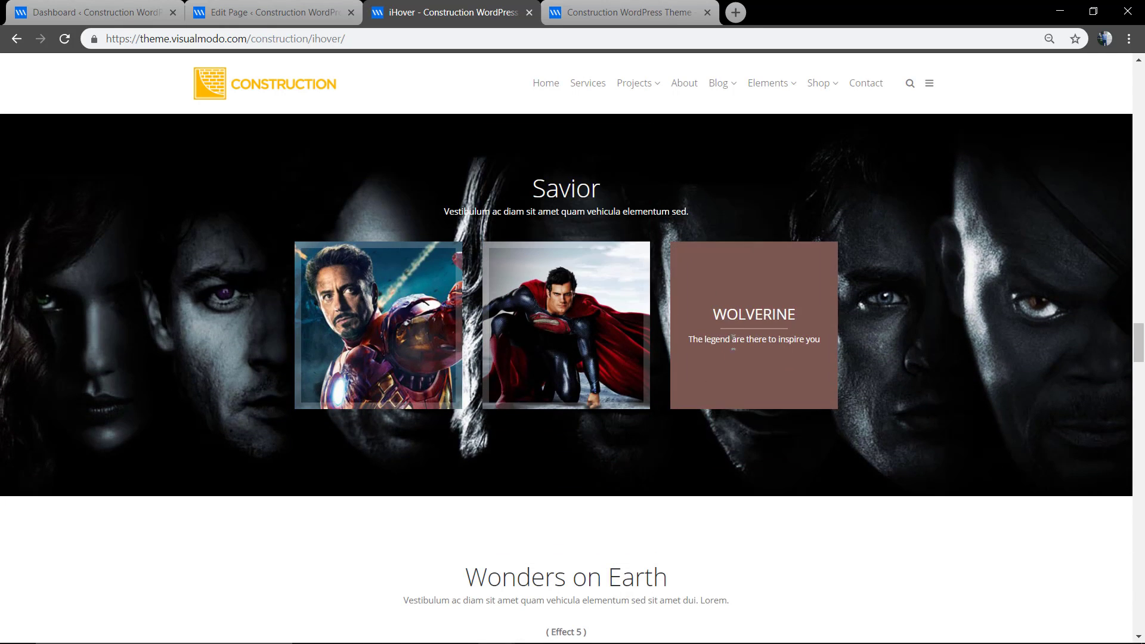
scroll(654, 315, "down", 5)
scroll(573, 365, "down", 2)
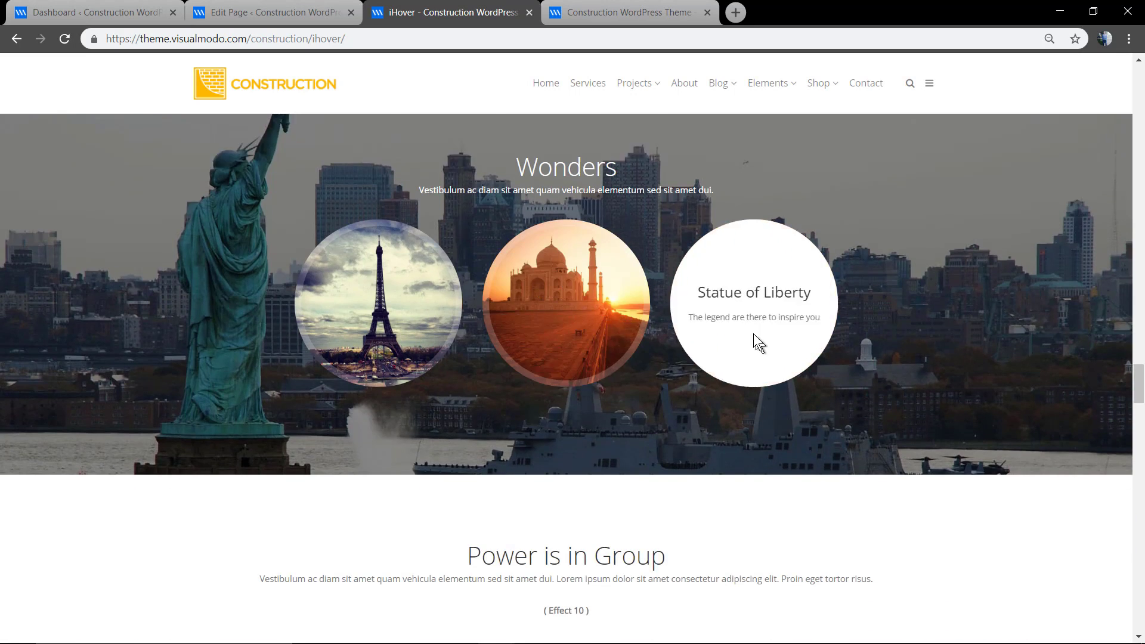
scroll(716, 328, "down", 5)
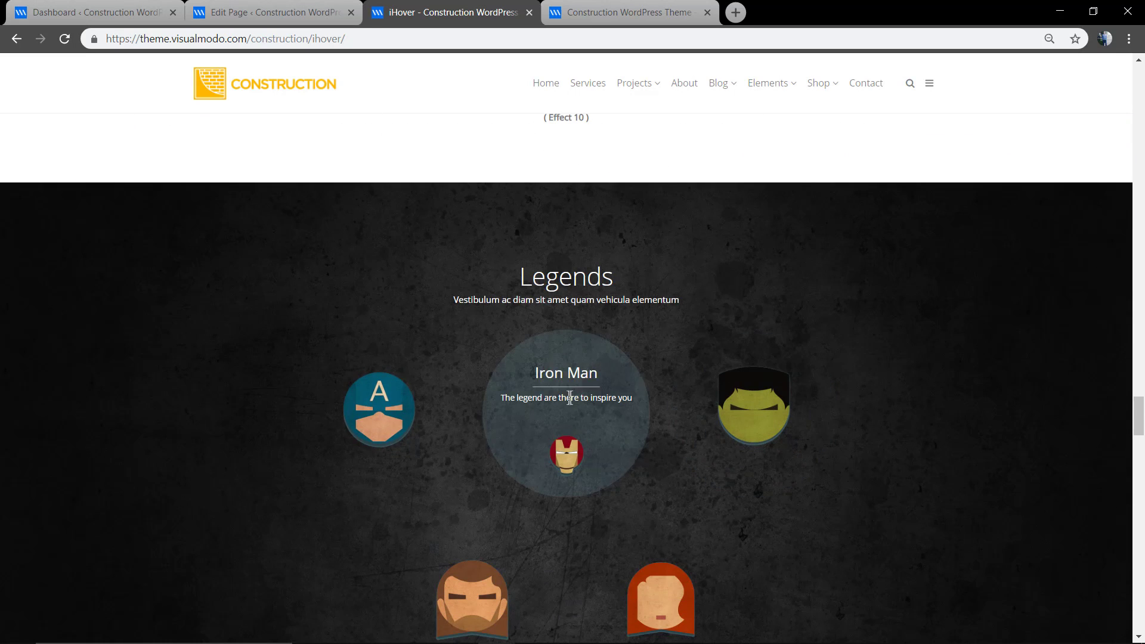
scroll(398, 404, "down", 3)
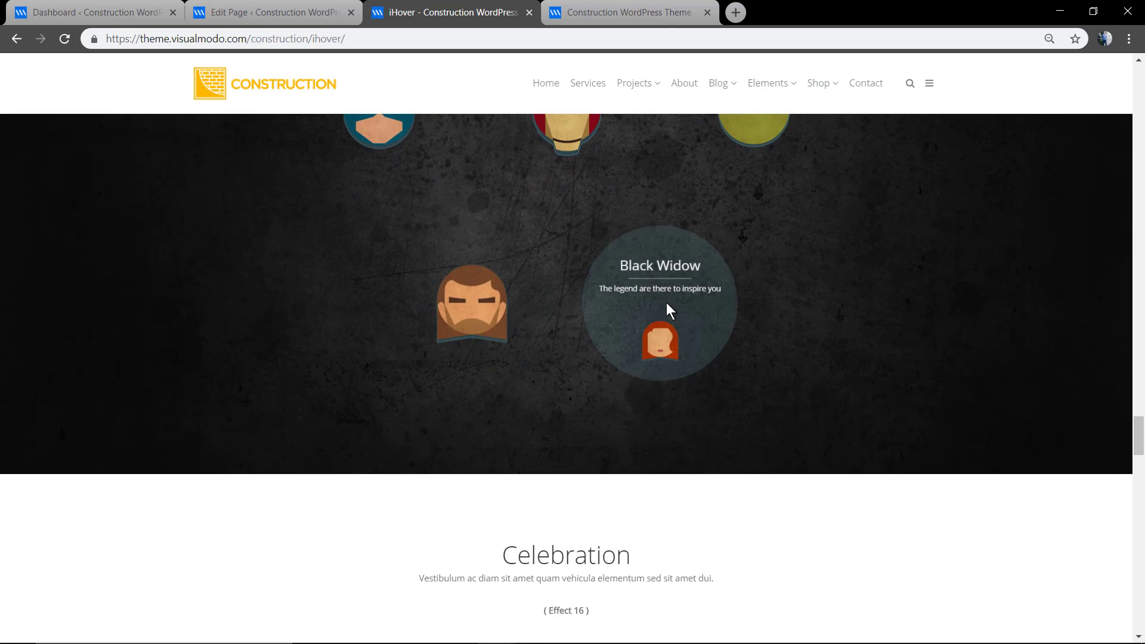
scroll(651, 310, "down", 4)
scroll(618, 313, "down", 3)
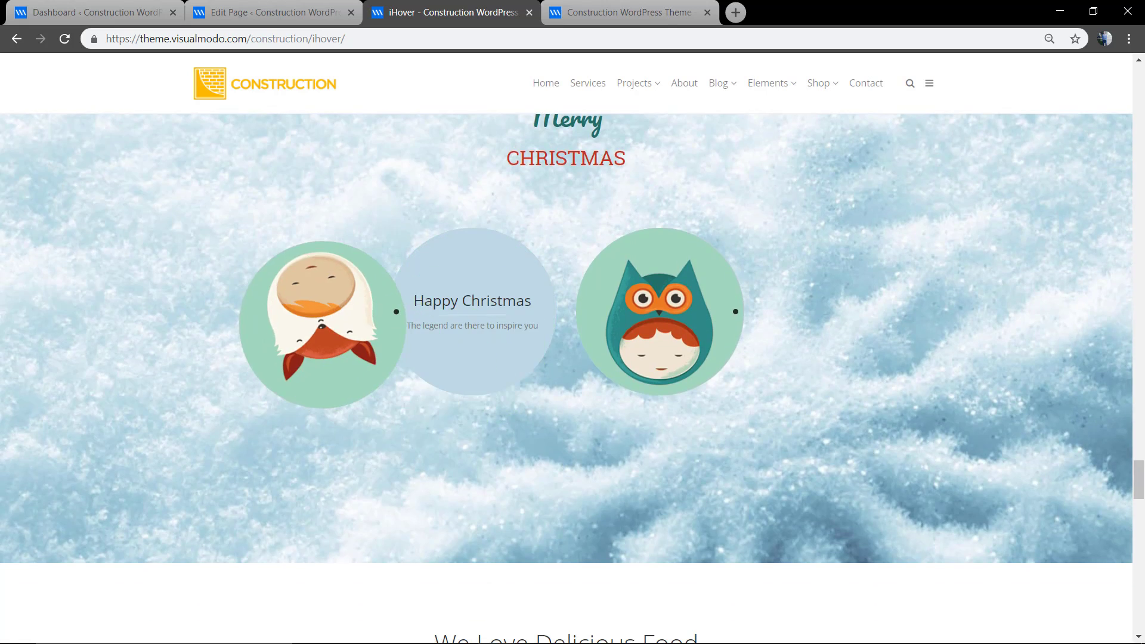
scroll(672, 320, "down", 2)
scroll(655, 331, "down", 4)
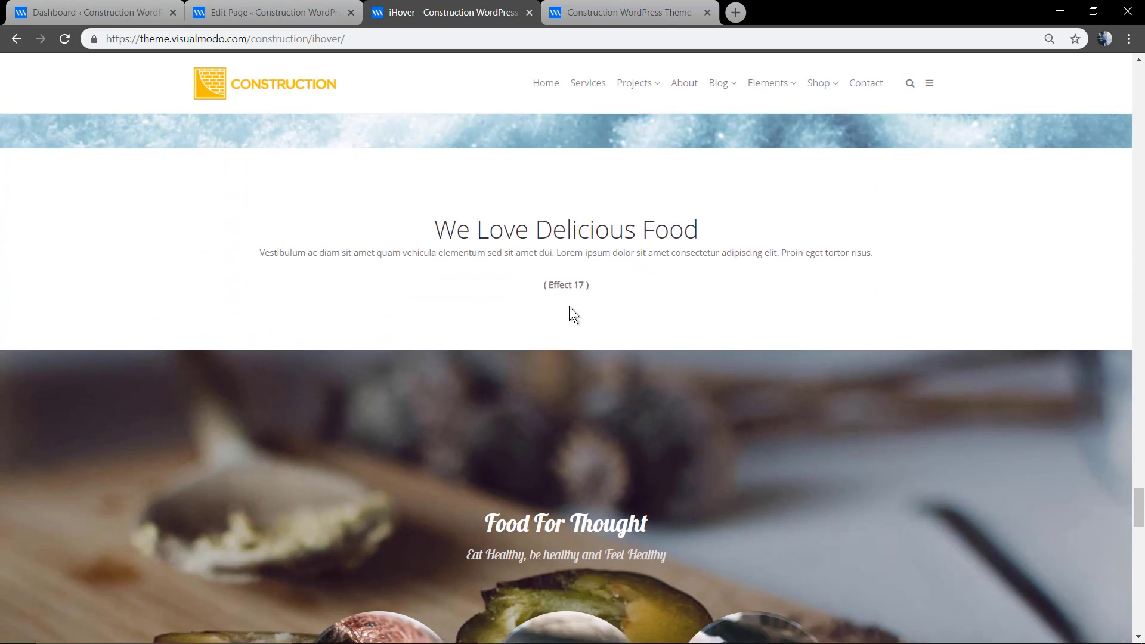
scroll(570, 314, "down", 1)
scroll(557, 310, "down", 2)
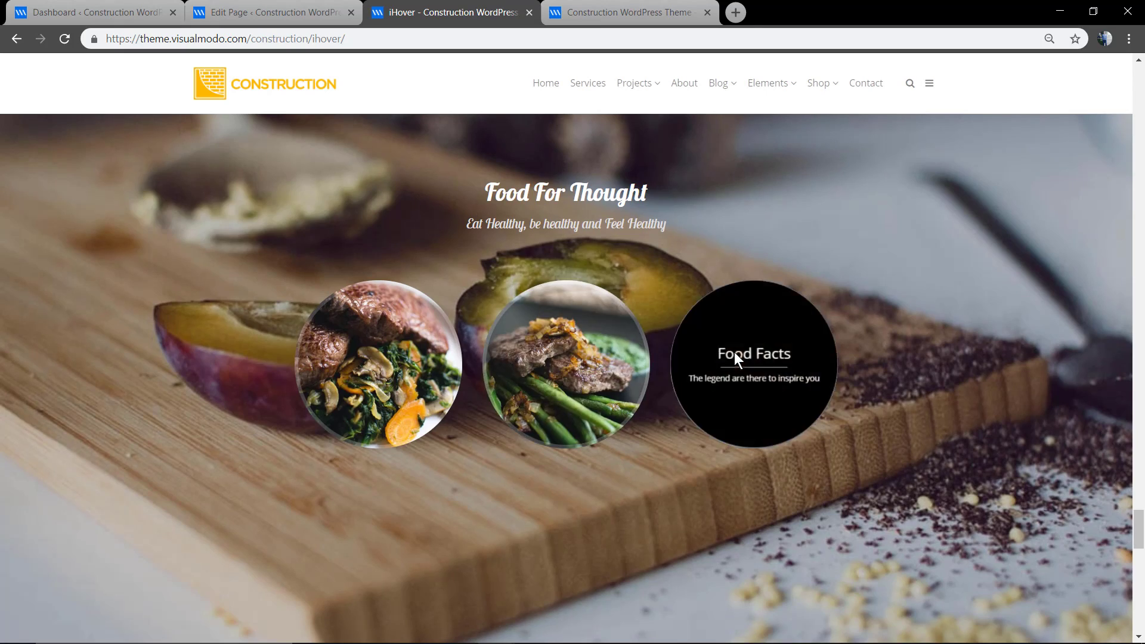
scroll(555, 314, "down", 5)
scroll(564, 331, "down", 3)
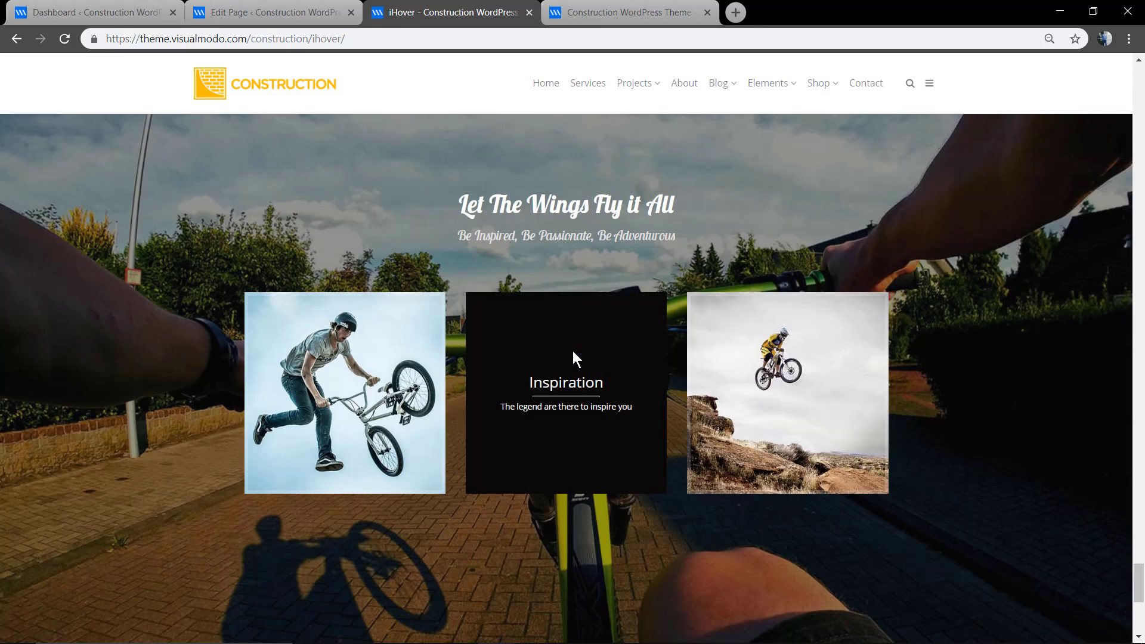
scroll(726, 358, "down", 5)
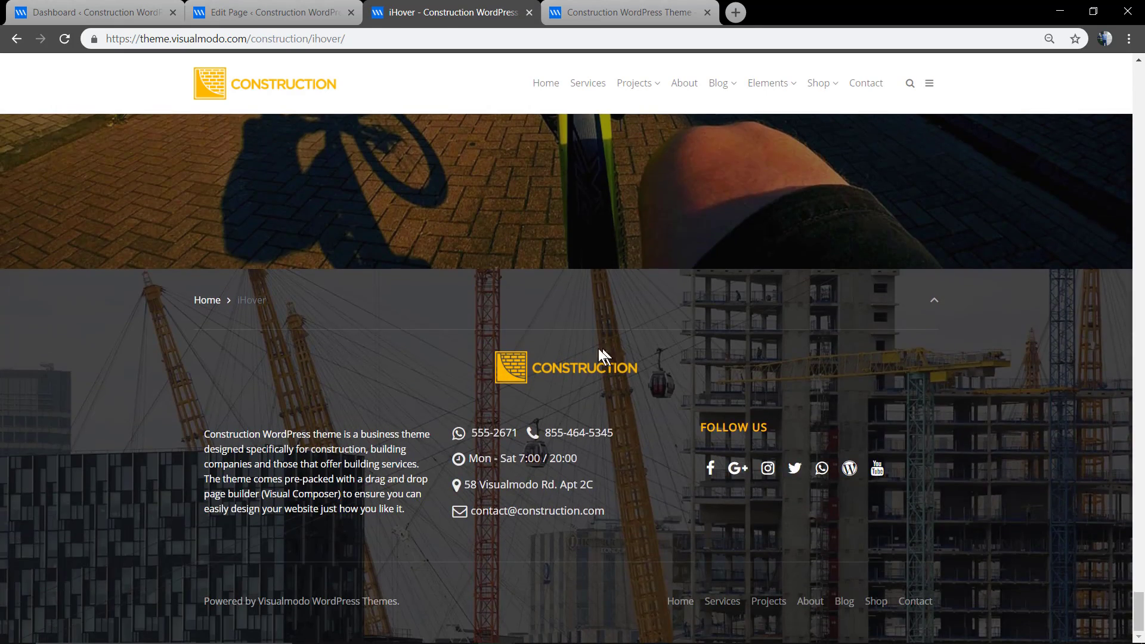
- Review the homepage Construction Services boxes, then bring the iHover demo page back up
left_click(615, 11)
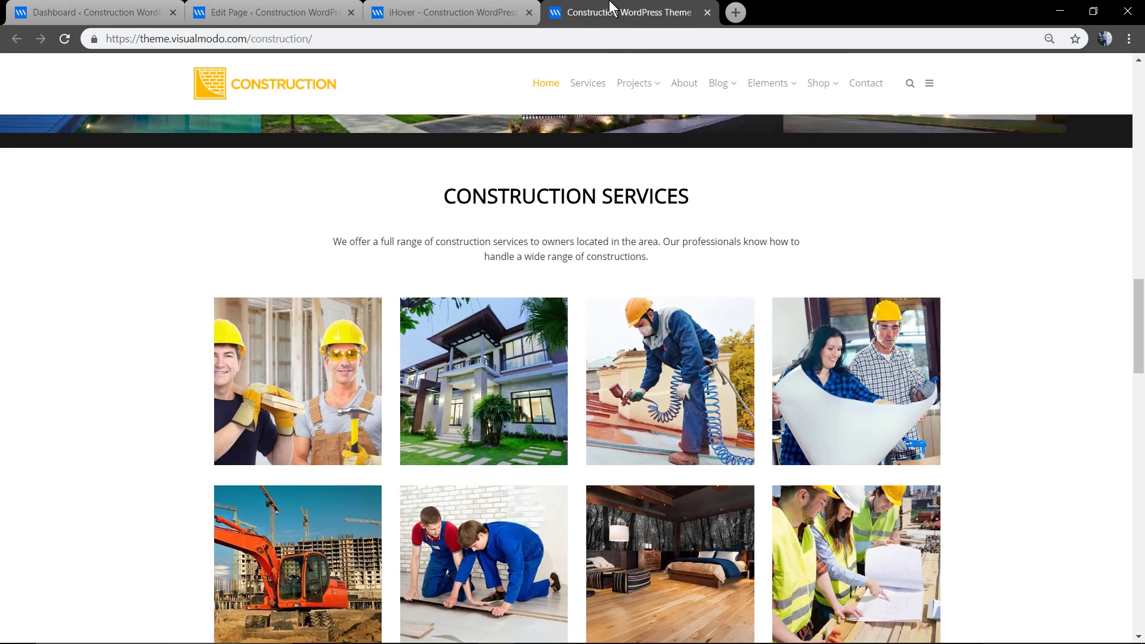
scroll(294, 295, "up", 2)
scroll(295, 296, "down", 2)
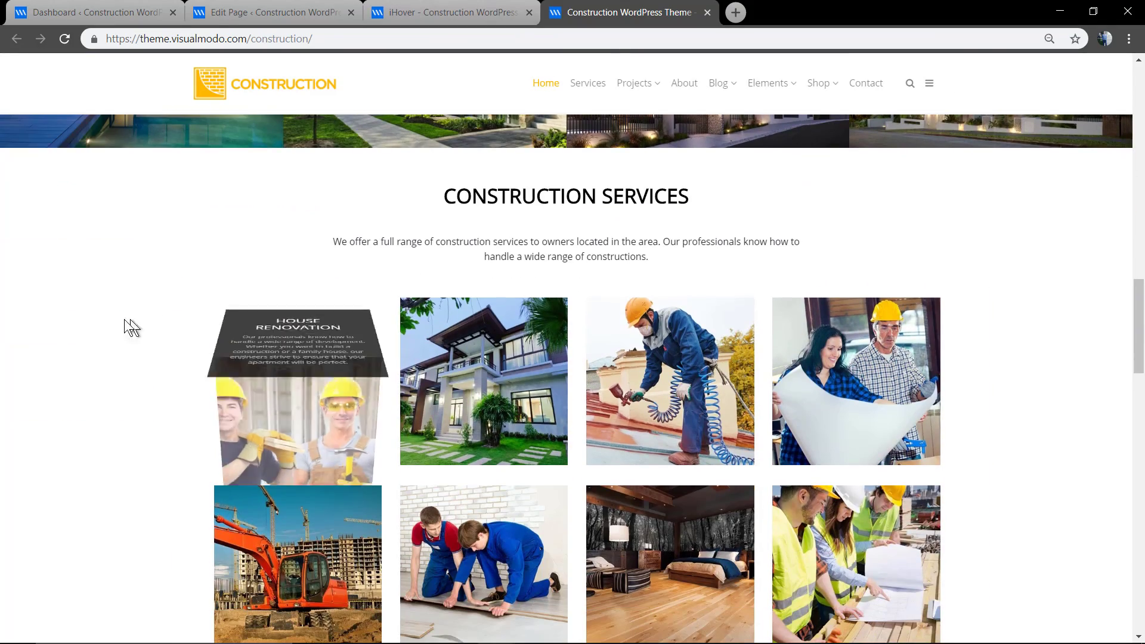
scroll(276, 201, "down", 1)
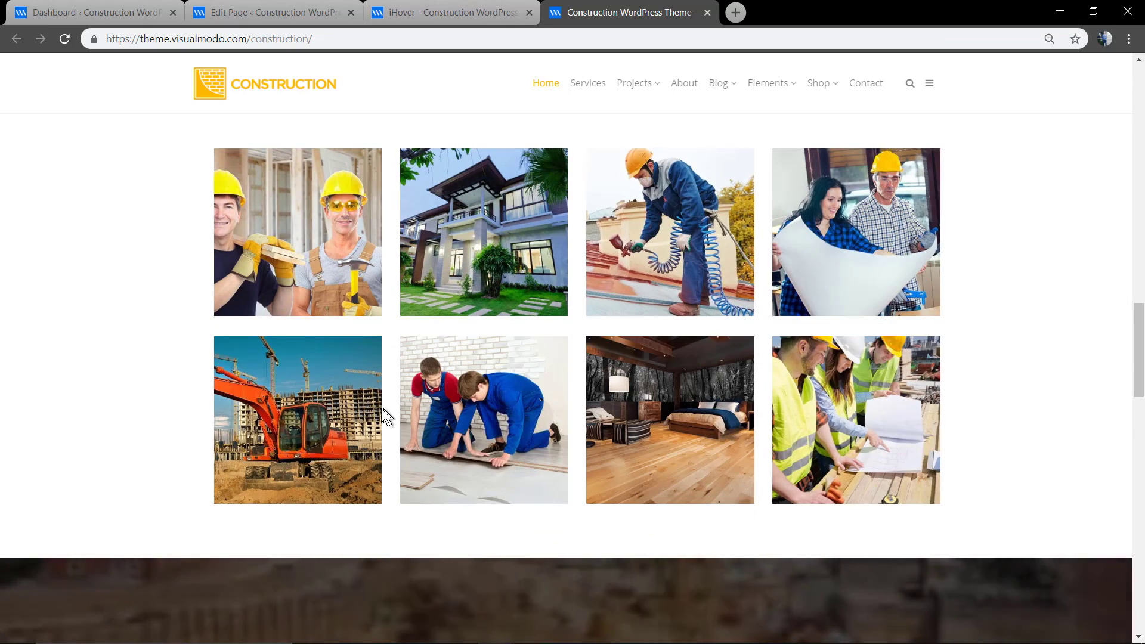
scroll(309, 410, "up", 1)
scroll(309, 405, "up", 1)
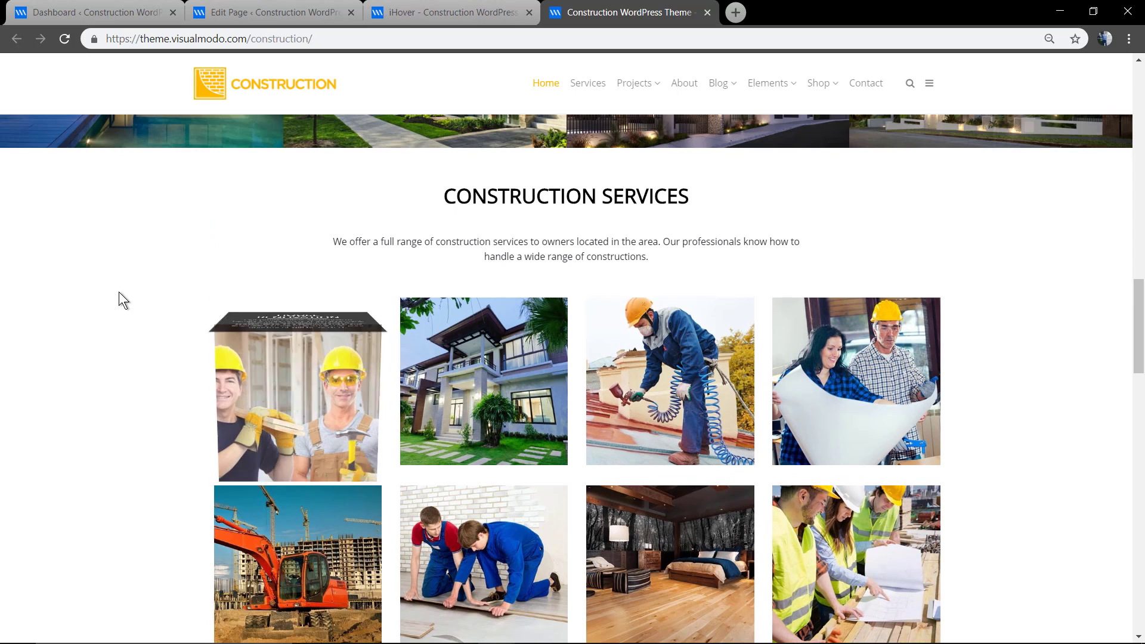
left_click(431, 13)
- Inspect the HOUSE RENOVATION iHover item's settings without saving, then go to the Dashboard
left_click(265, 7)
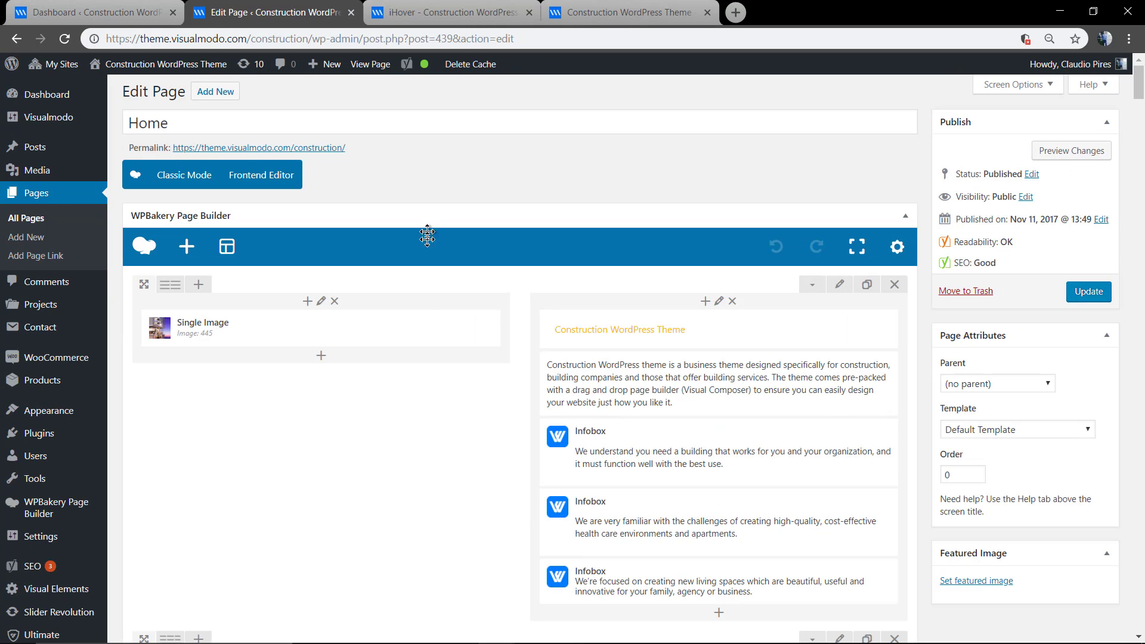
scroll(389, 189, "down", 1)
scroll(390, 190, "down", 5)
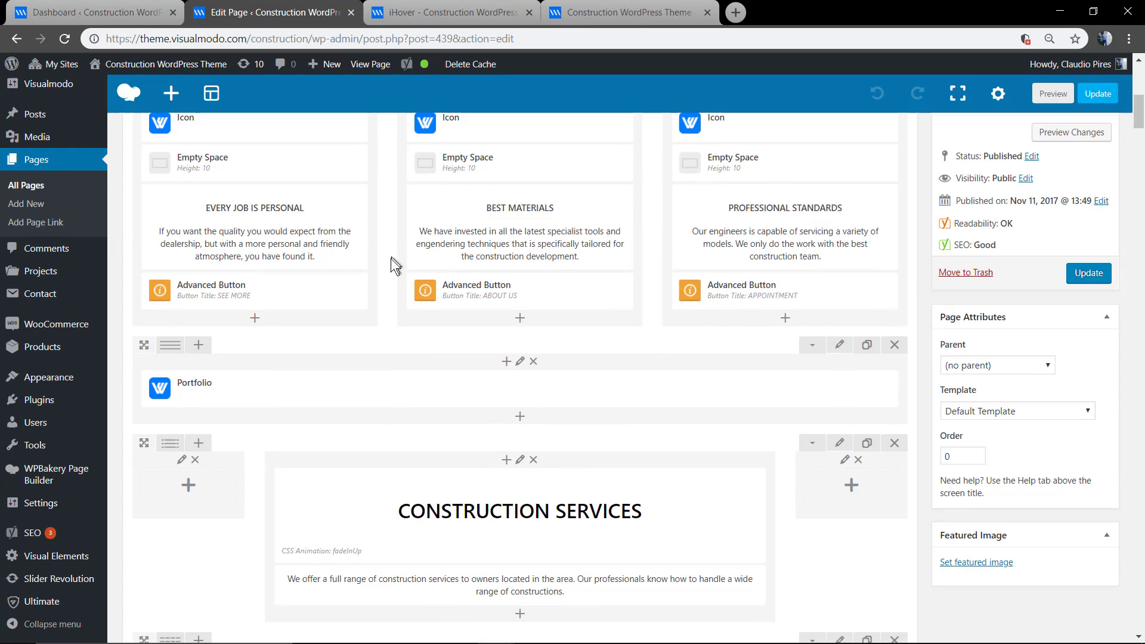
scroll(391, 258, "down", 2)
scroll(383, 269, "down", 2)
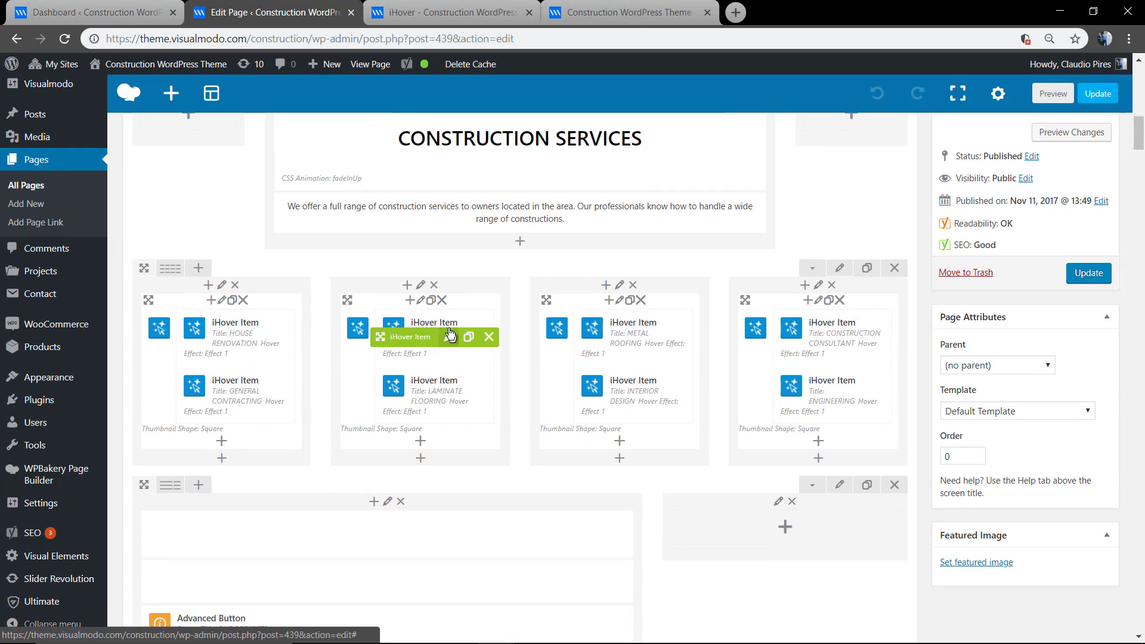
mouse_move(416, 331)
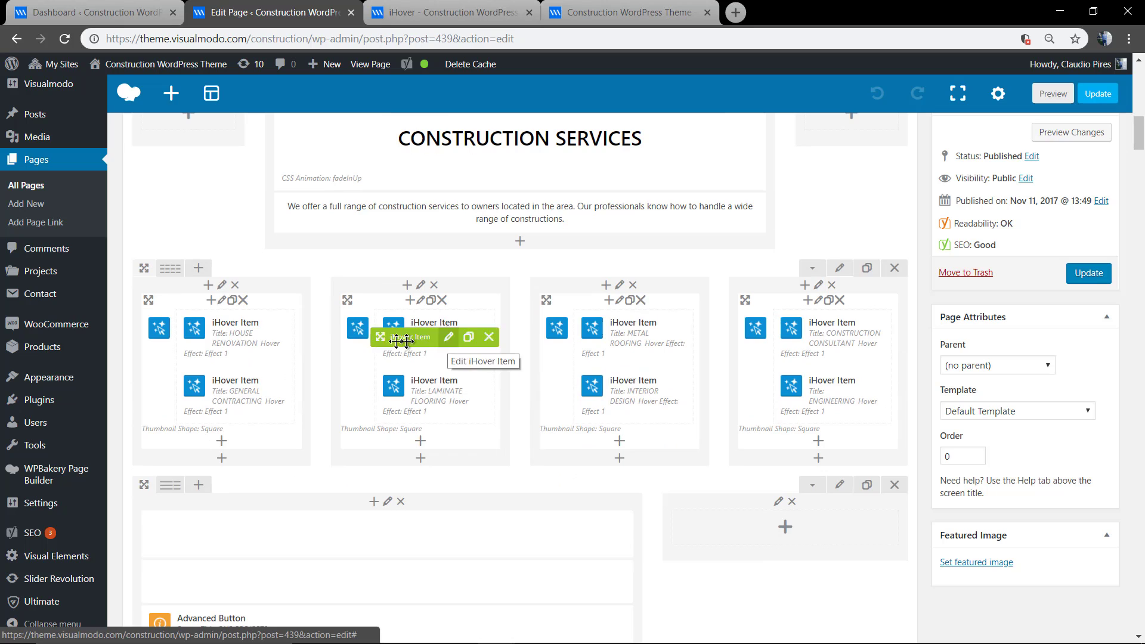
mouse_move(234, 336)
left_click(249, 338)
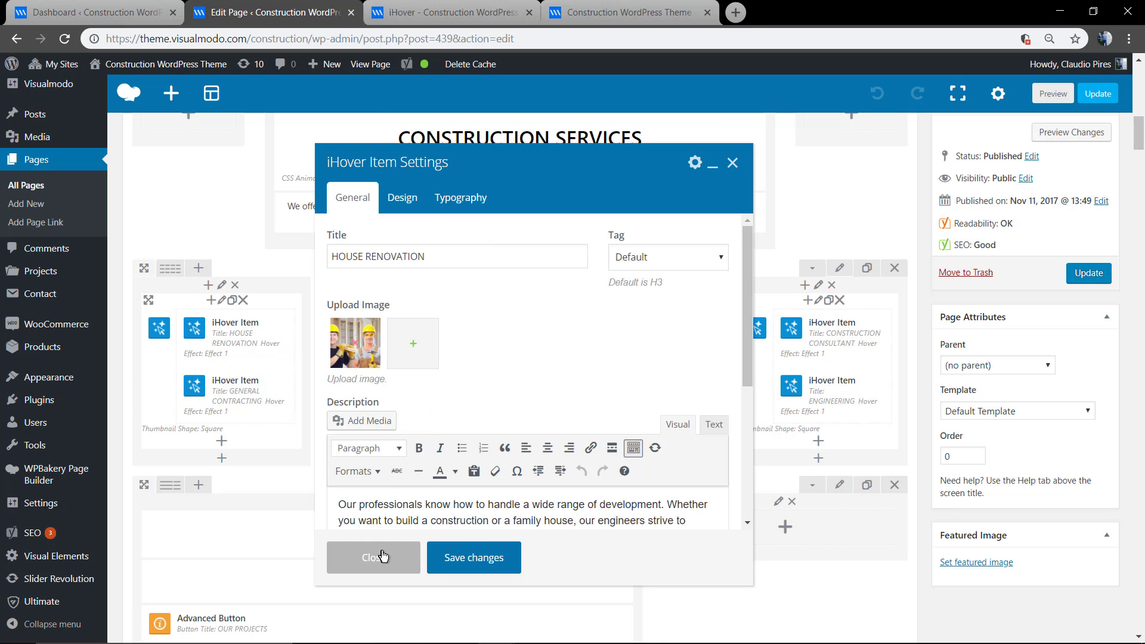
left_click(383, 556)
left_click(108, 13)
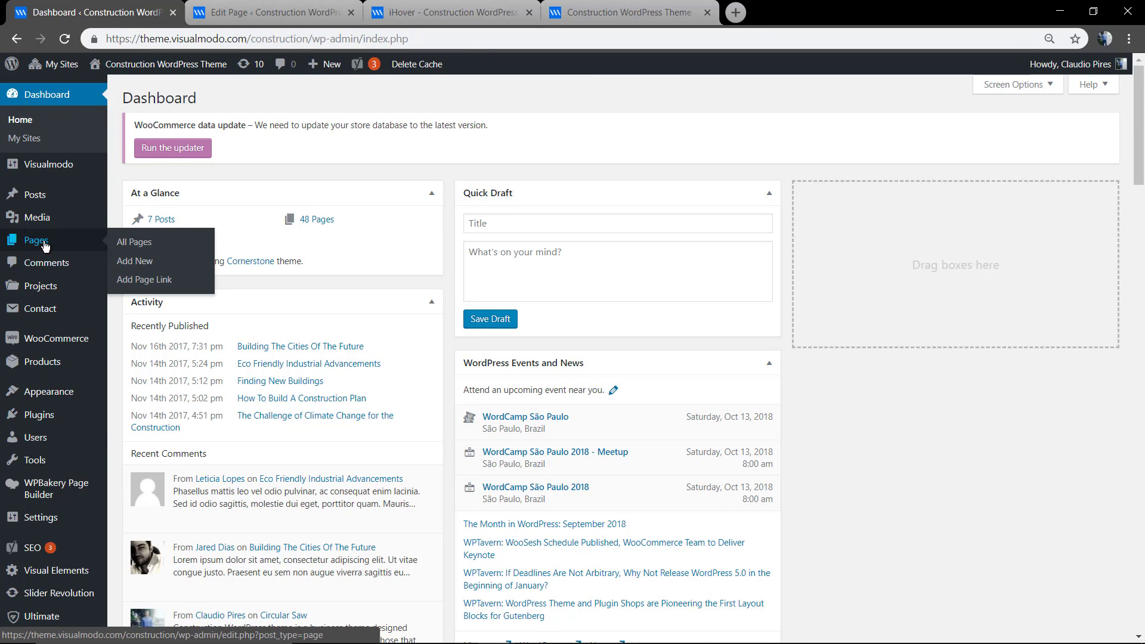
mouse_move(36, 240)
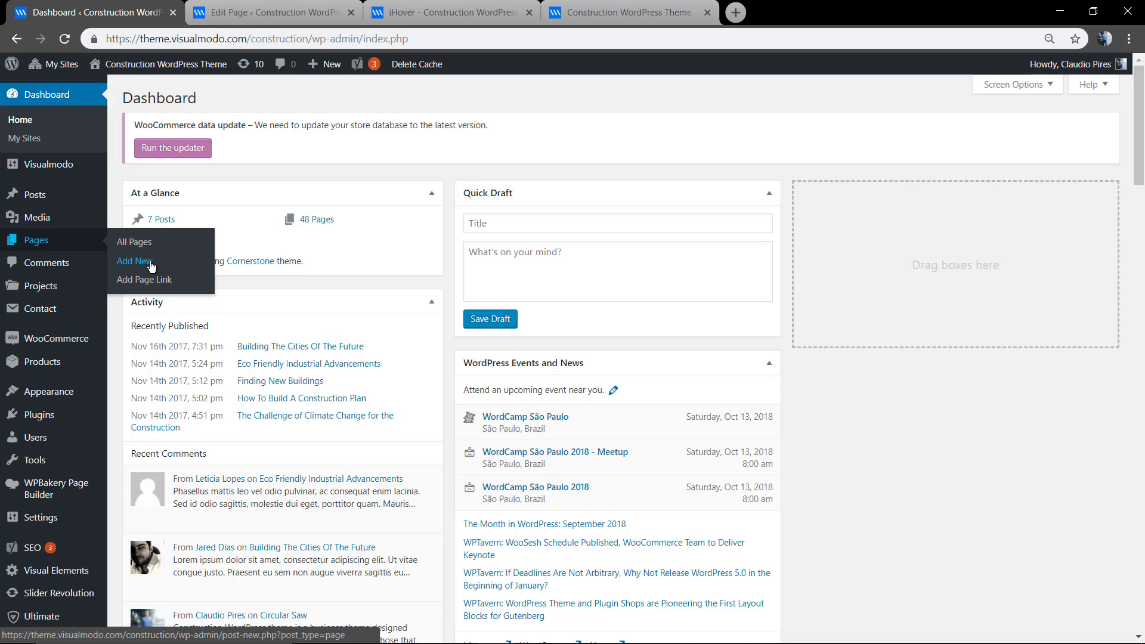
- Reset the browser zoom and start a new page titled Hover Elements
key("ctrl+plus")
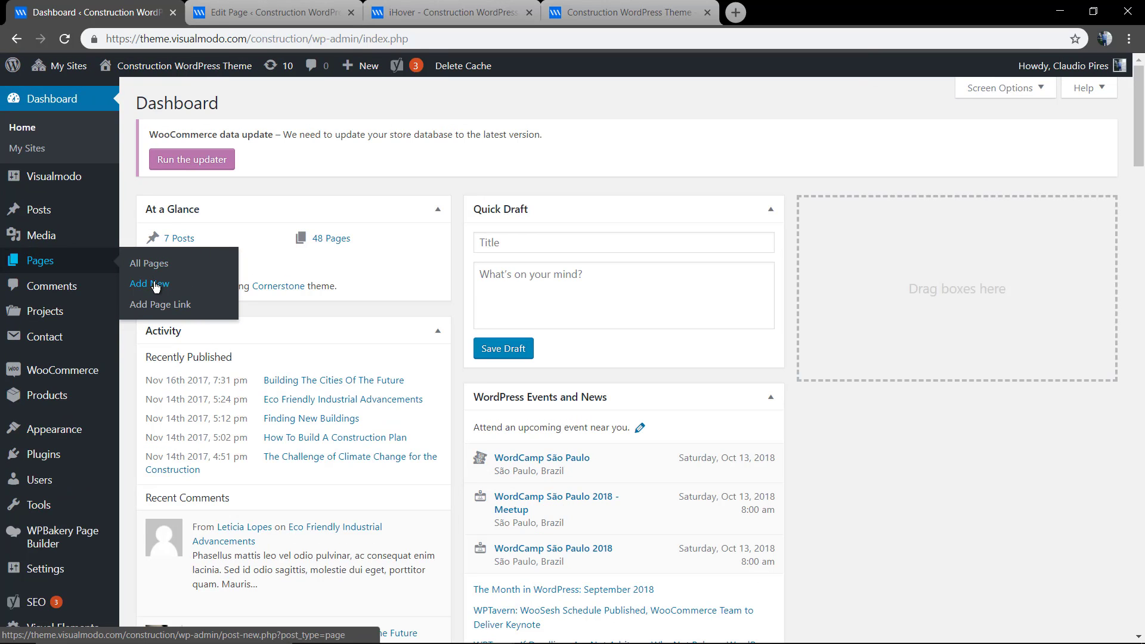
left_click(155, 287)
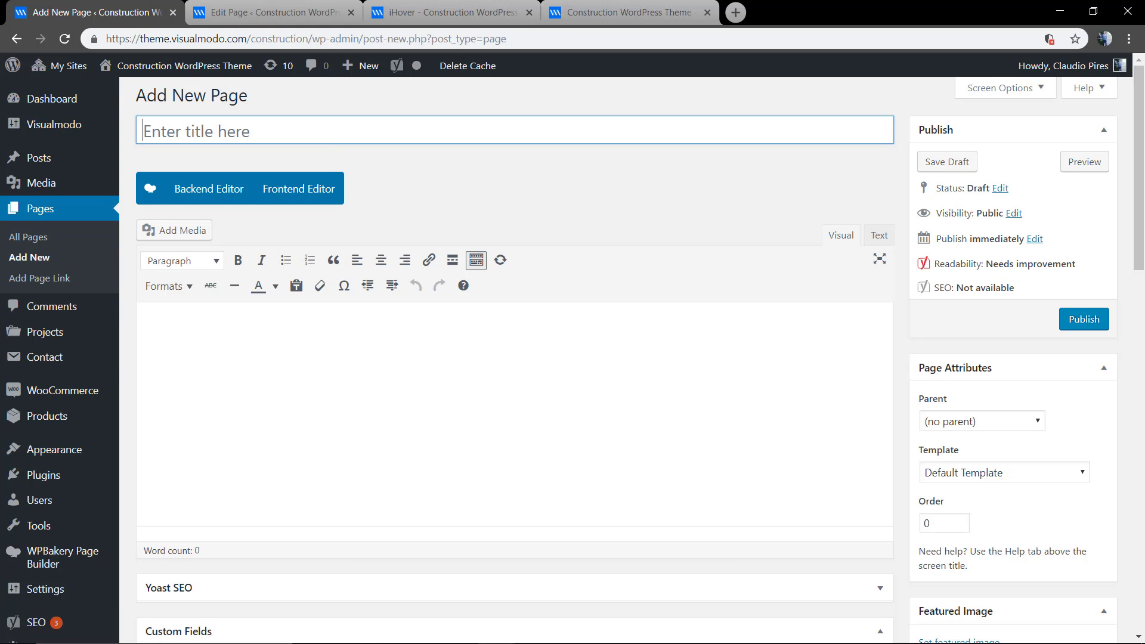
type("Hover Elements")
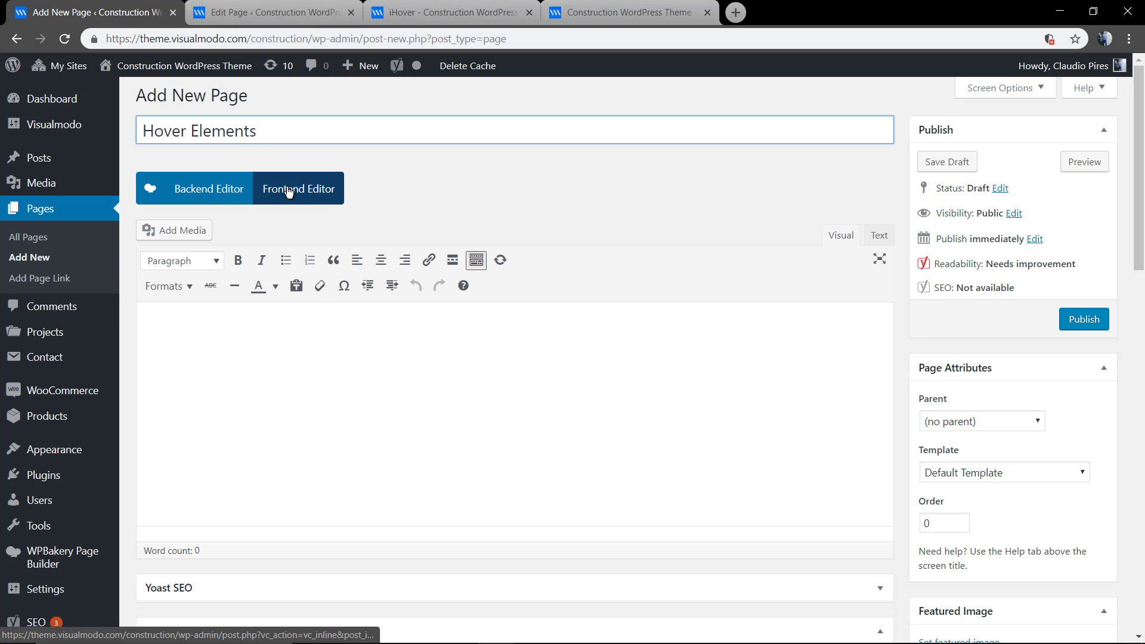
- Switch the page to WPBakery and add an iHover element from Ultimate VC Addons
left_click(219, 190)
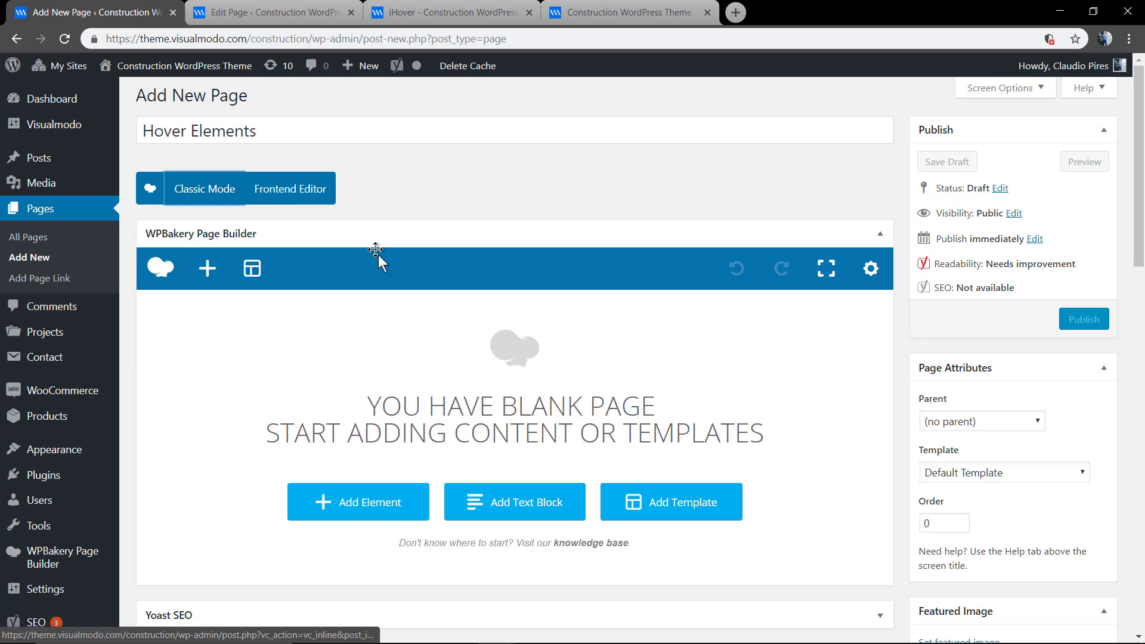
left_click(324, 504)
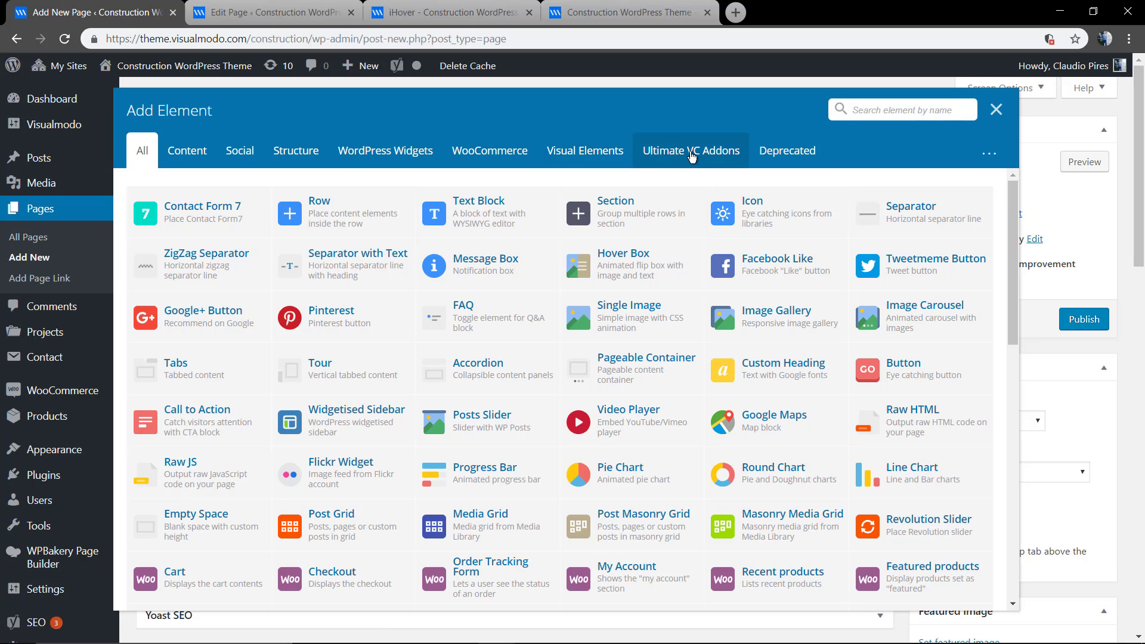
left_click(692, 157)
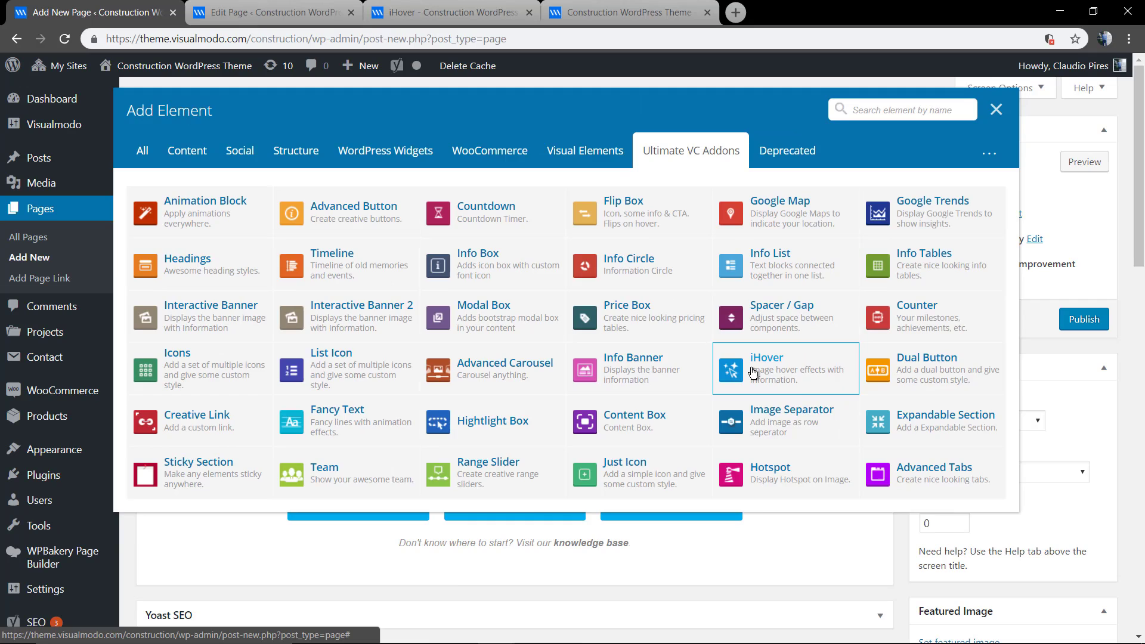
left_click(754, 373)
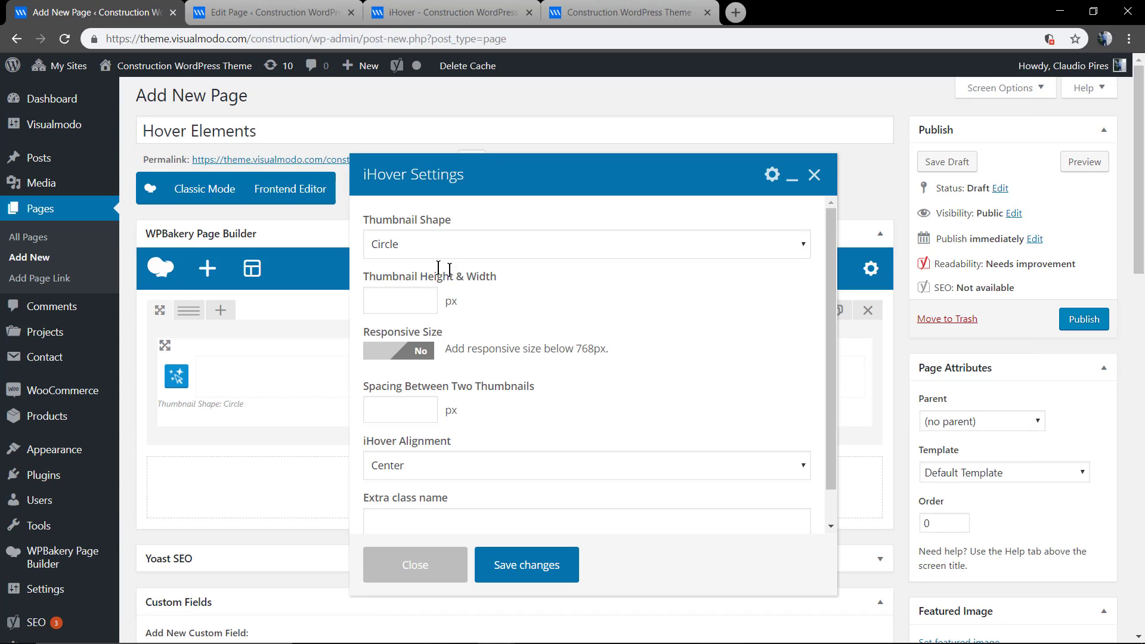
- Save the iHover settings with Square thumbnails, Responsive Size off and Center alignment
left_click(411, 247)
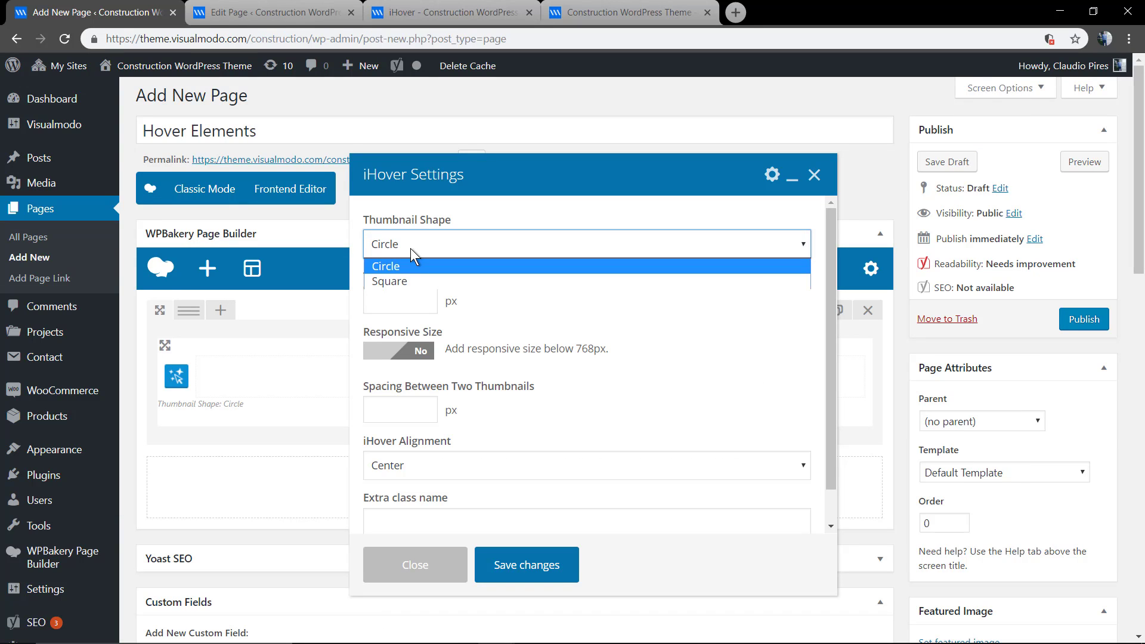
left_click(417, 279)
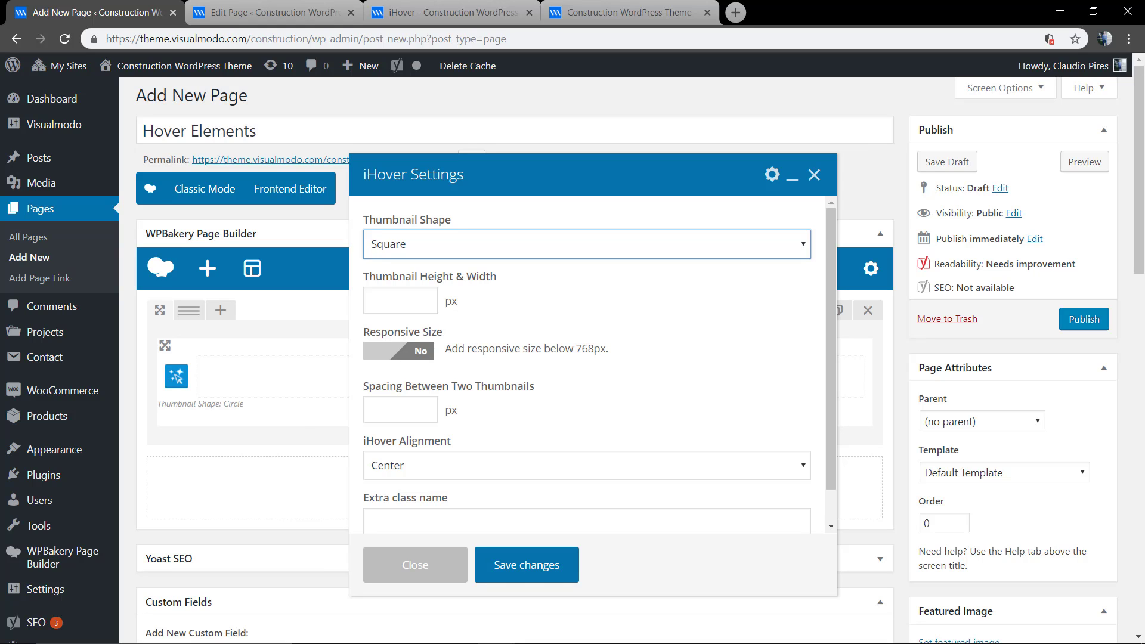
scroll(591, 364, "down", 2)
left_click(412, 316)
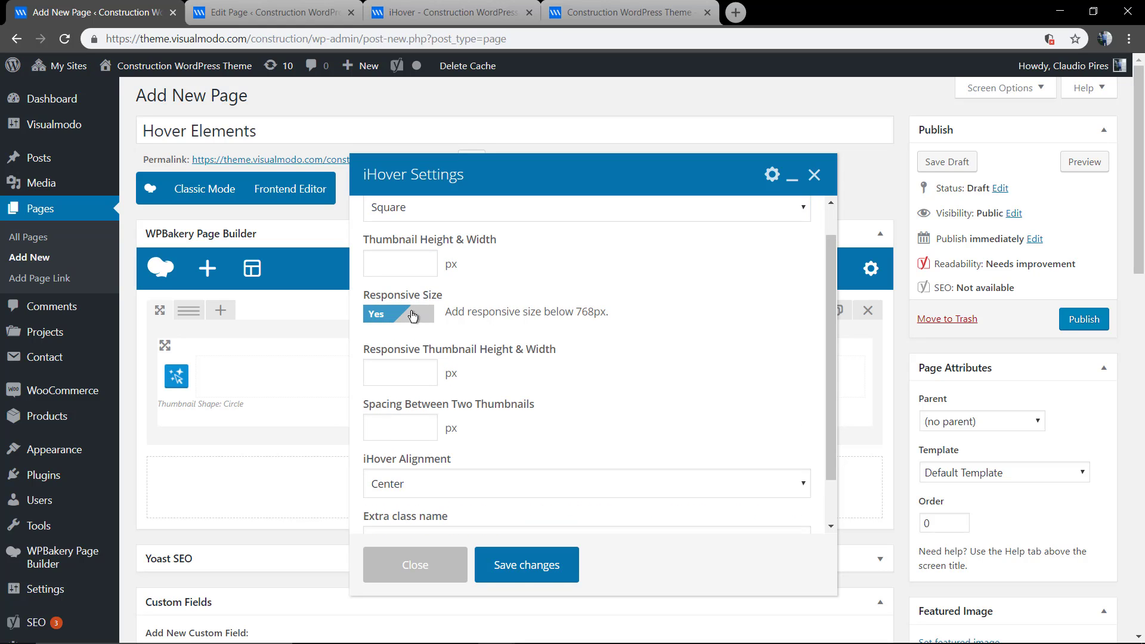
left_click(402, 316)
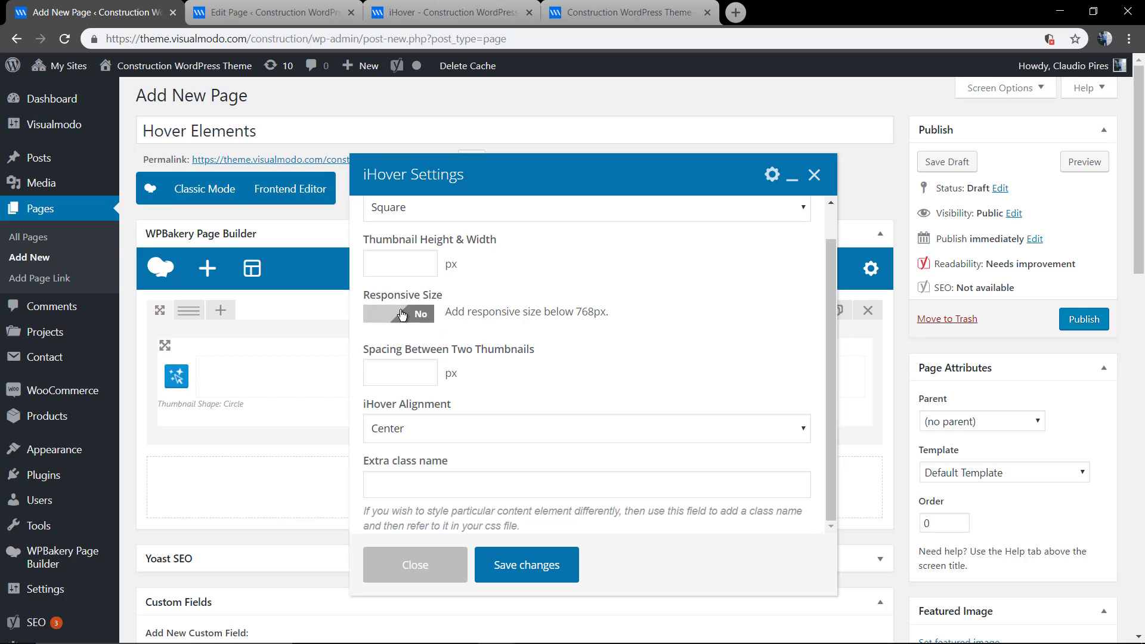
scroll(448, 377, "down", 1)
left_click(491, 429)
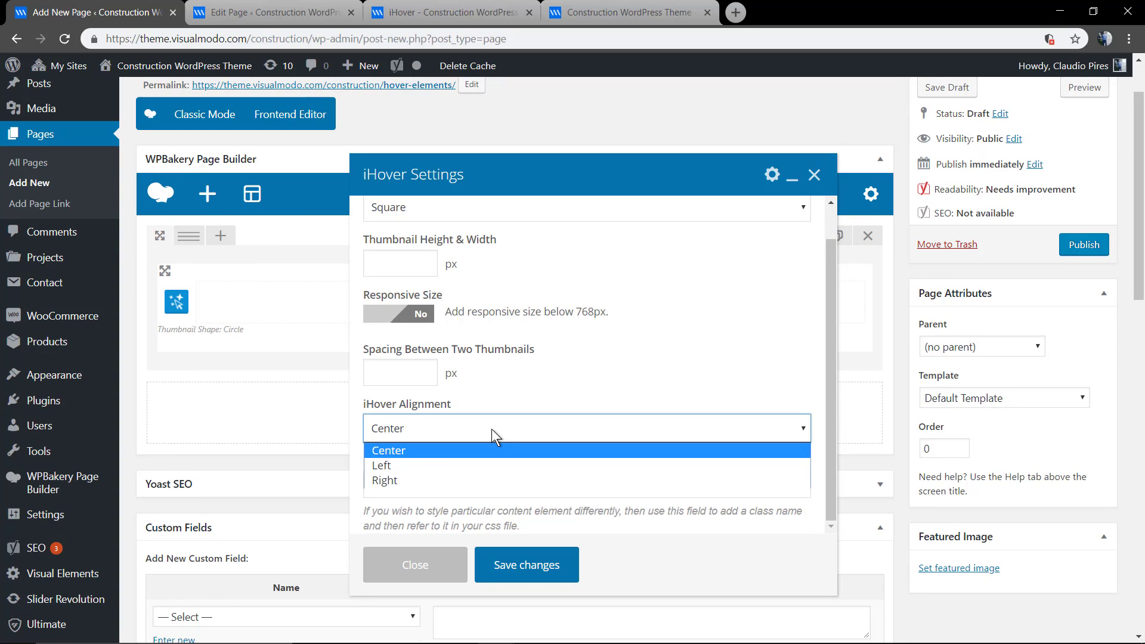
left_click(491, 429)
scroll(491, 411, "up", 1)
scroll(484, 360, "up", 1)
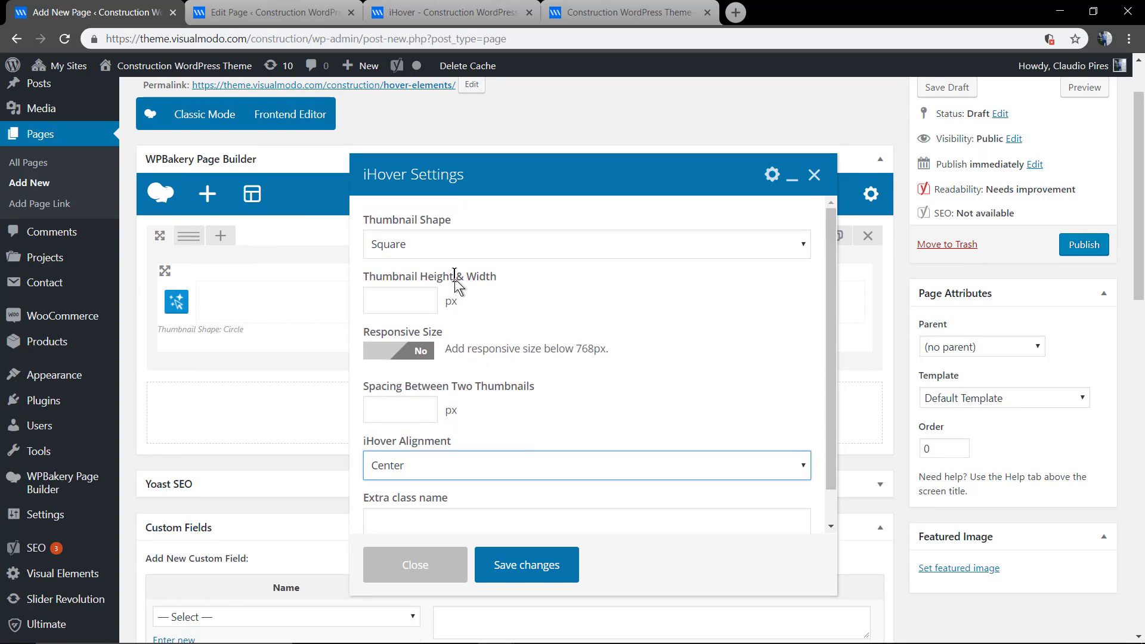
left_click(399, 300)
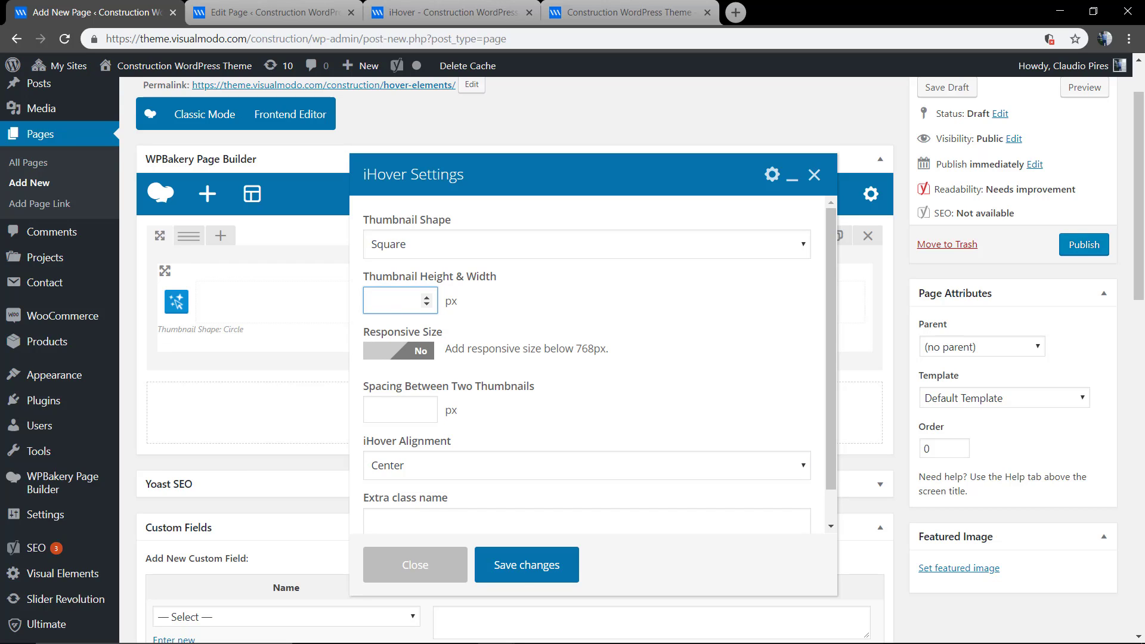
left_click(502, 555)
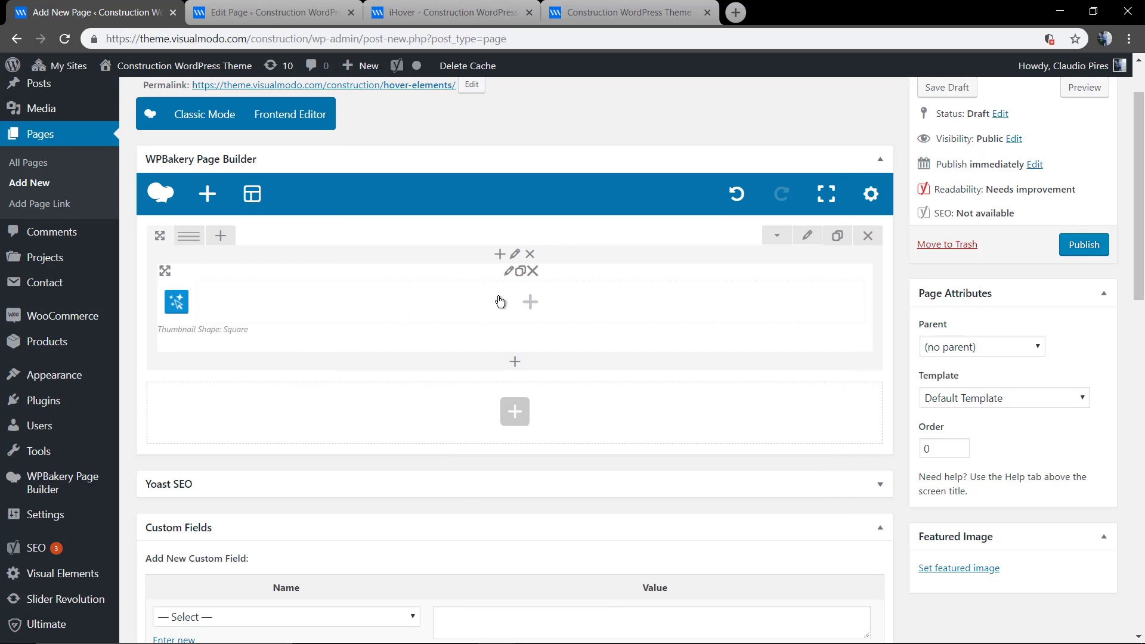
- Add an iHover Item inside the container, titled Hover with an H2 tag
left_click(530, 305)
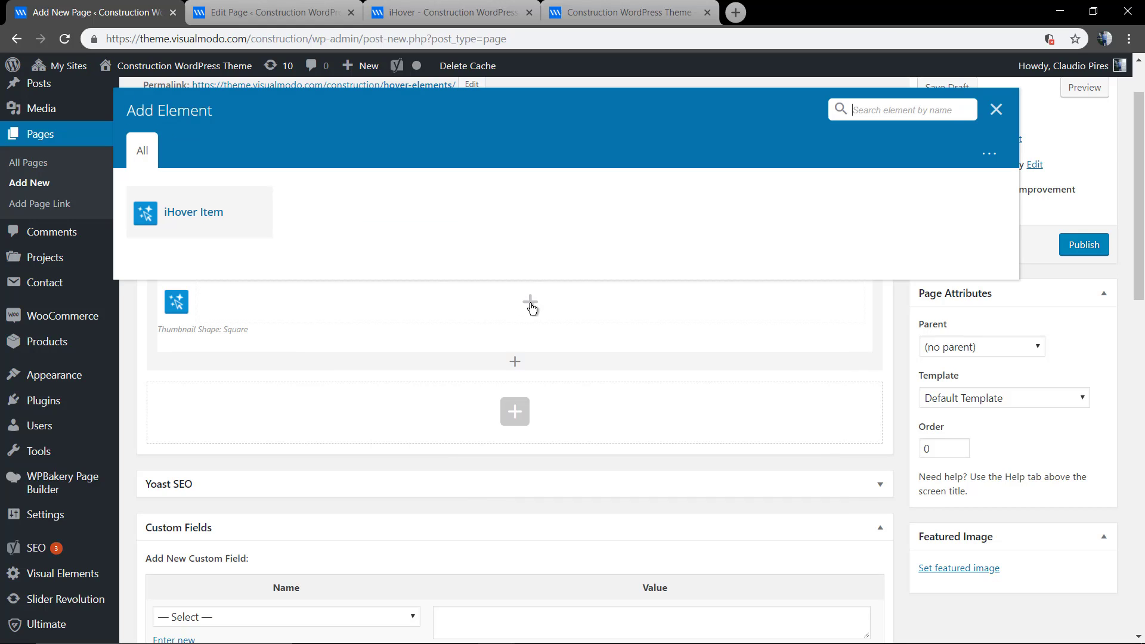
left_click(531, 307)
left_click(219, 221)
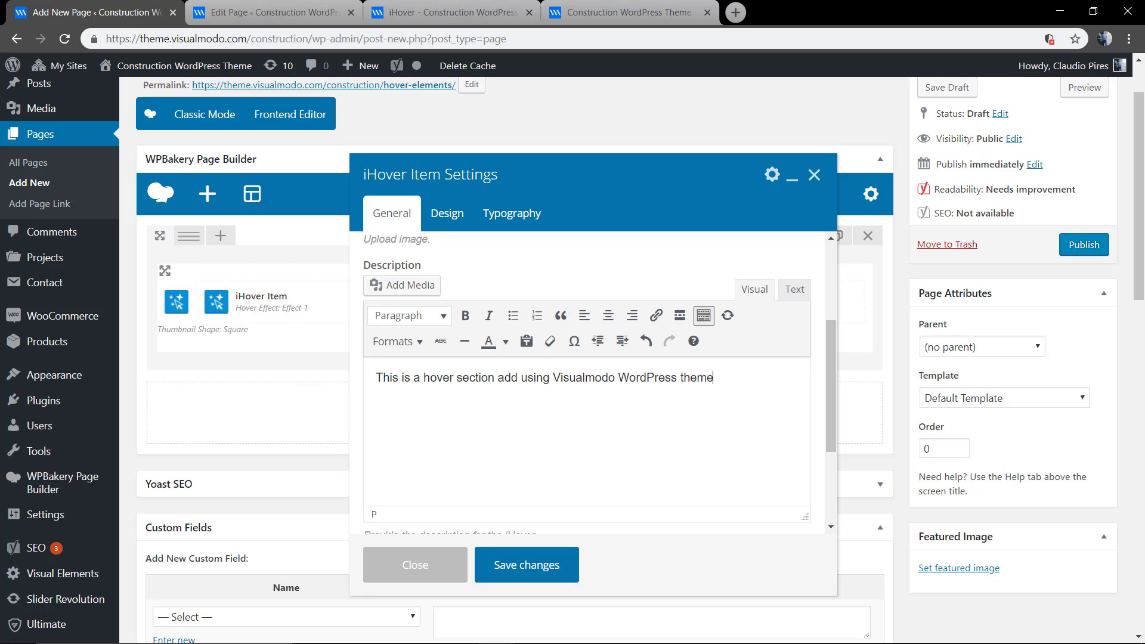
scroll(459, 381, "up", 3)
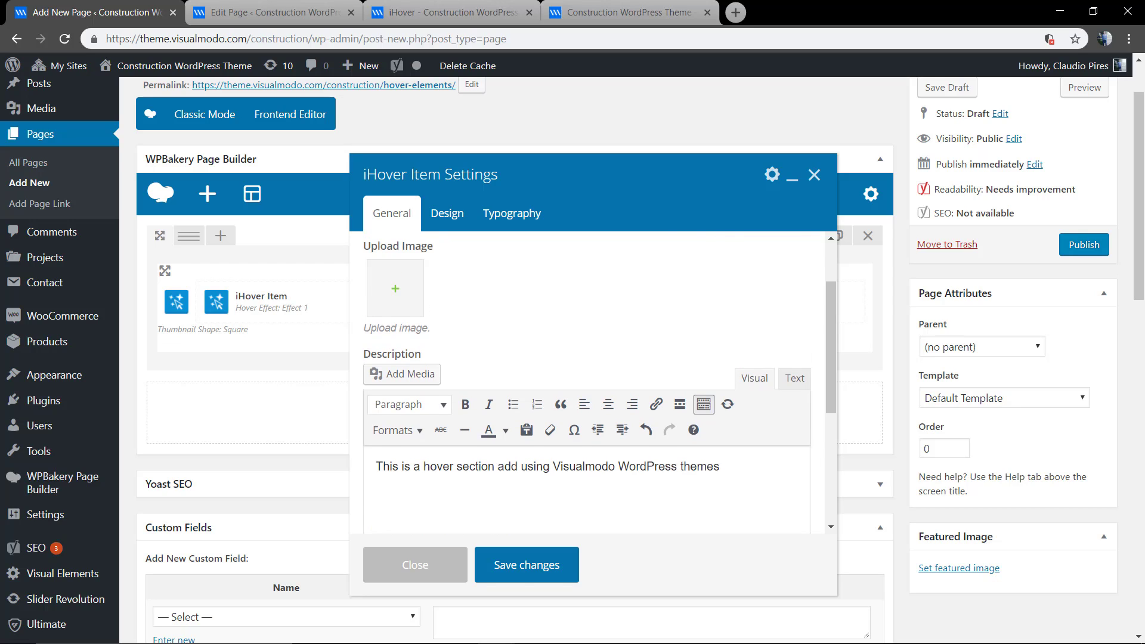
scroll(458, 381, "up", 2)
left_click(447, 279)
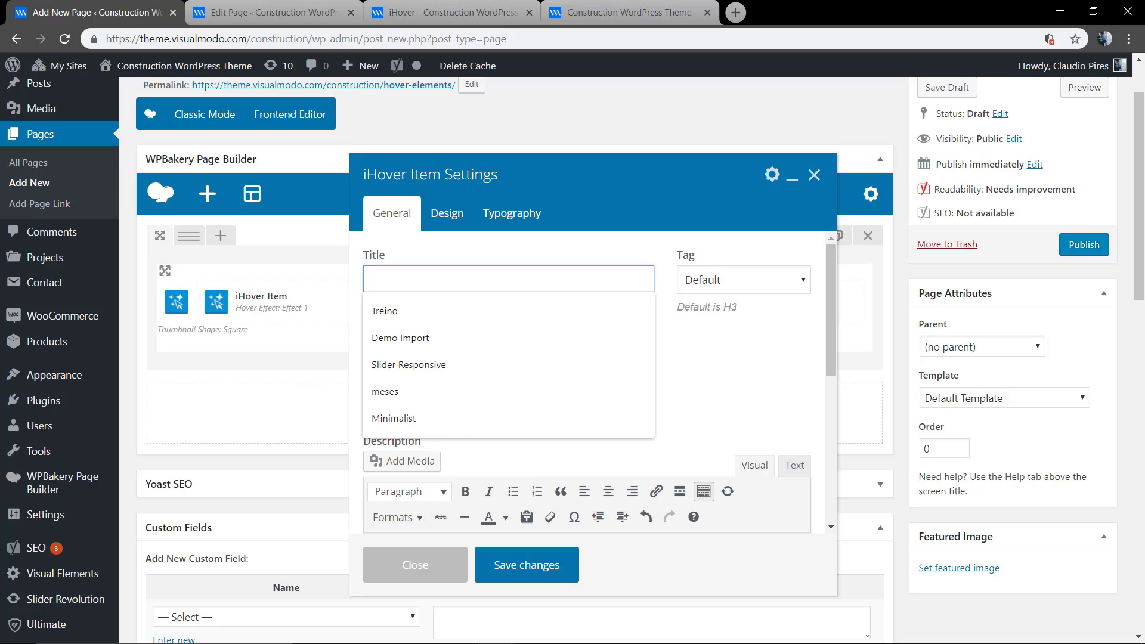
type("Hover")
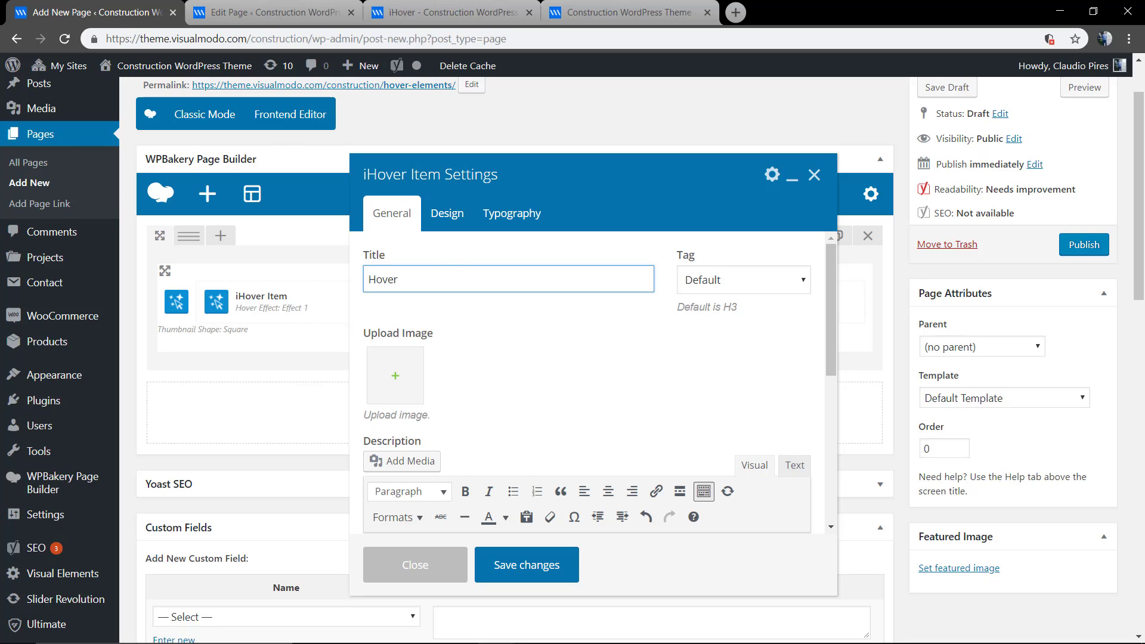
left_click(771, 283)
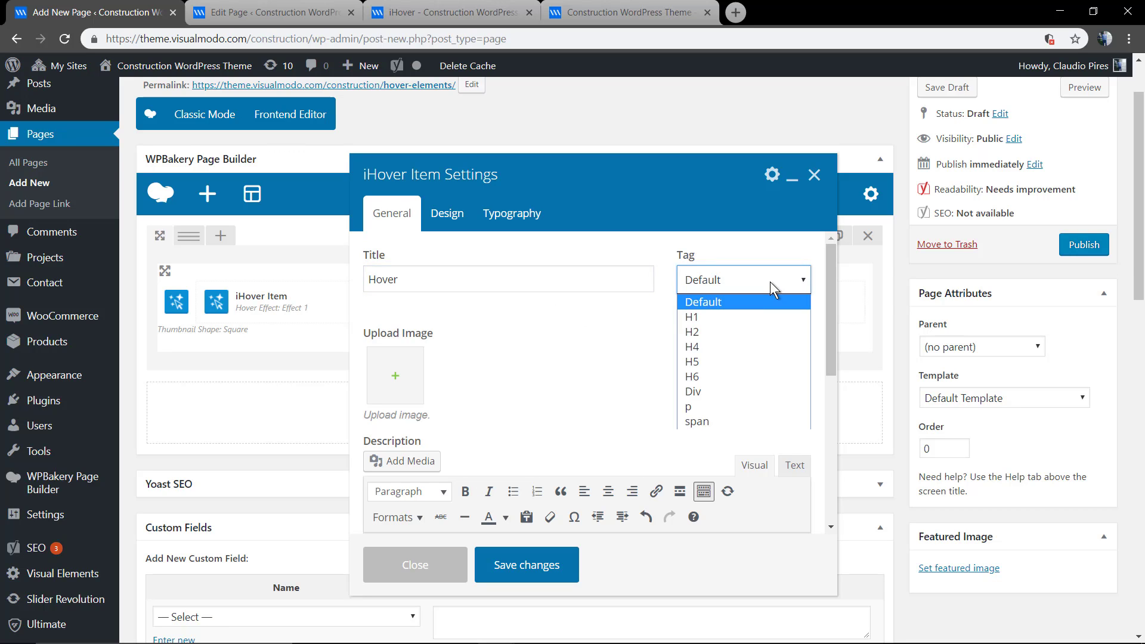
left_click(744, 330)
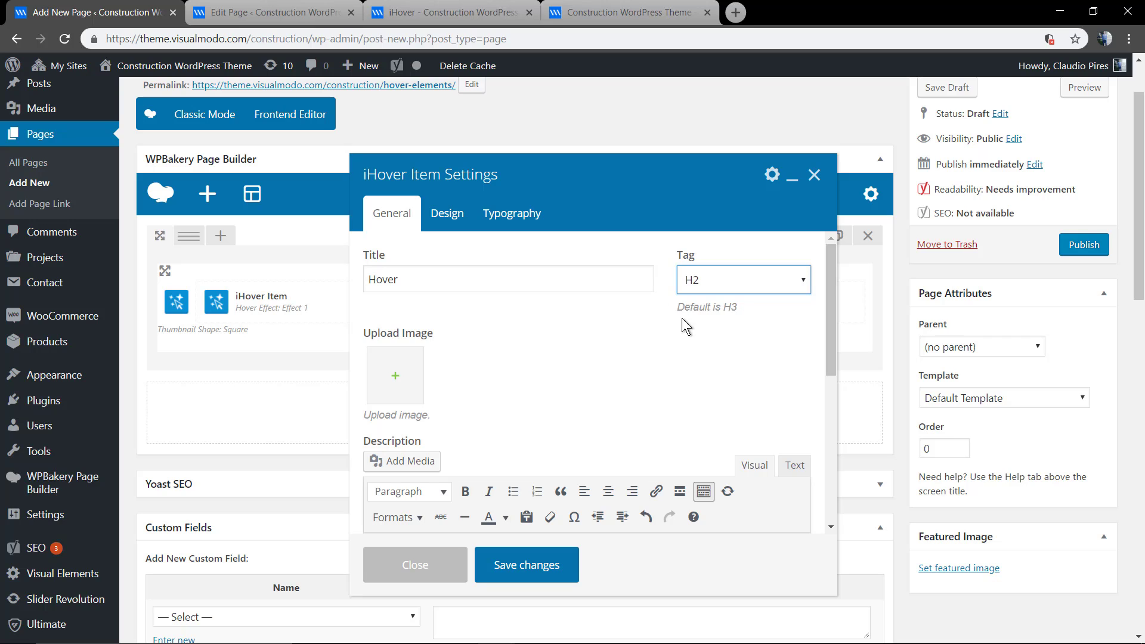
- Give the item the house-renovation photo, Effect 1 and Do Nothing on click, and save
left_click(382, 380)
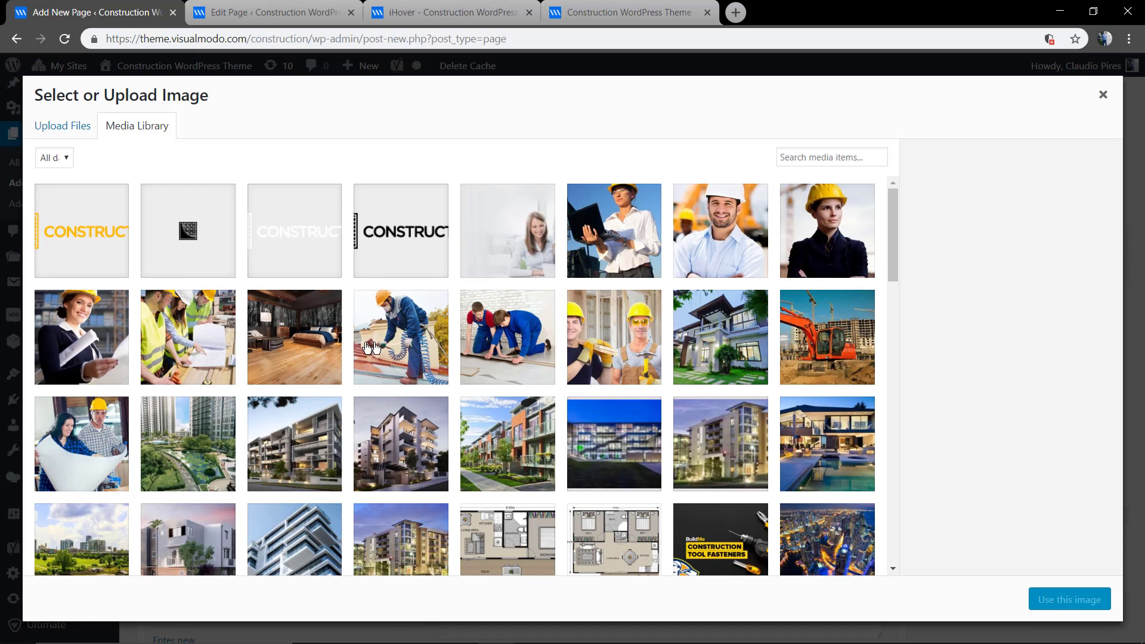
left_click(618, 350)
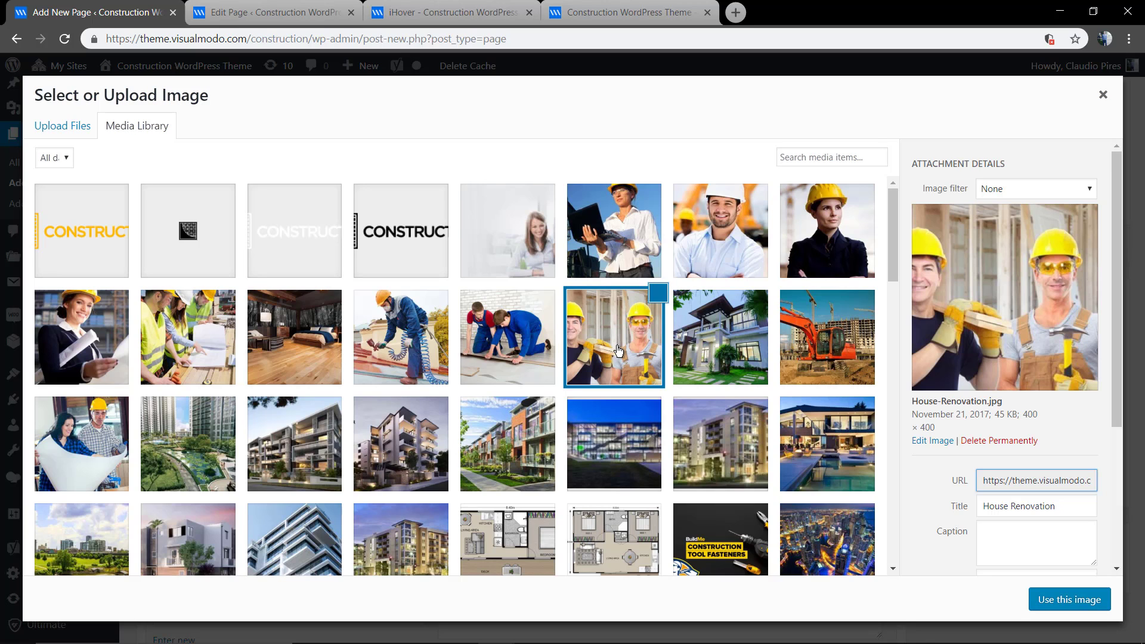
left_click(1082, 606)
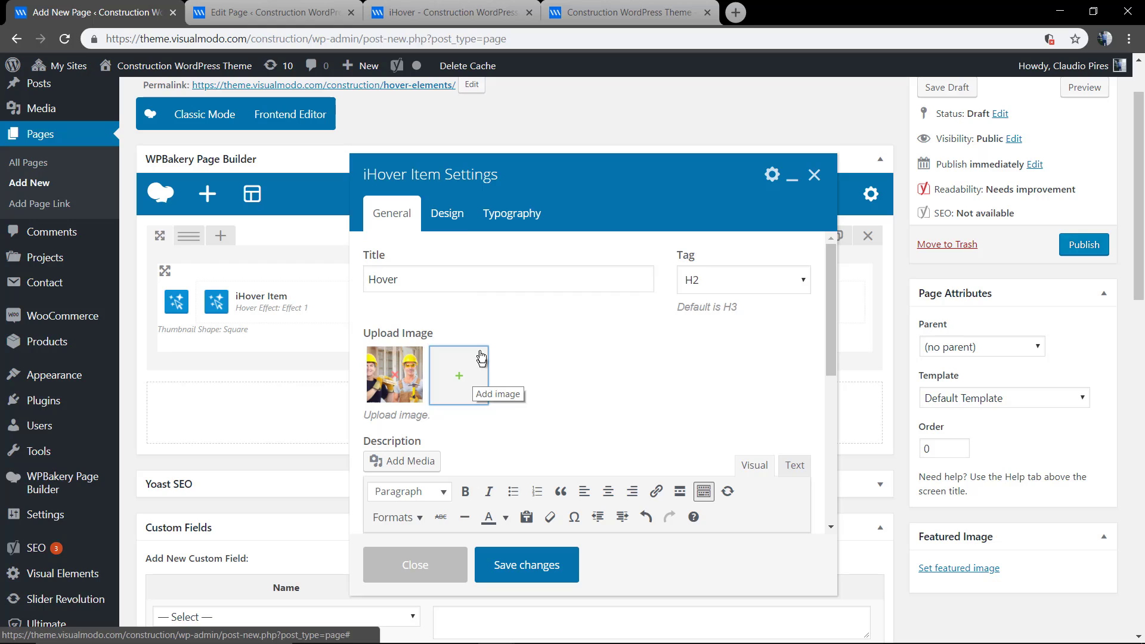
scroll(503, 392, "down", 1)
scroll(510, 403, "down", 4)
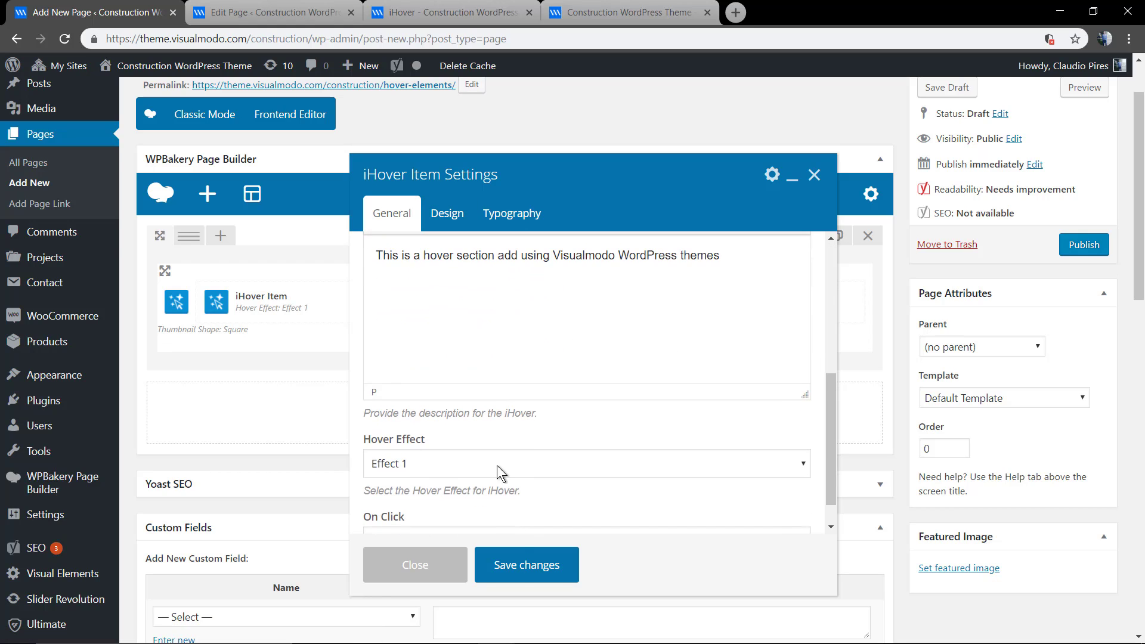
scroll(497, 465, "down", 1)
left_click(471, 420)
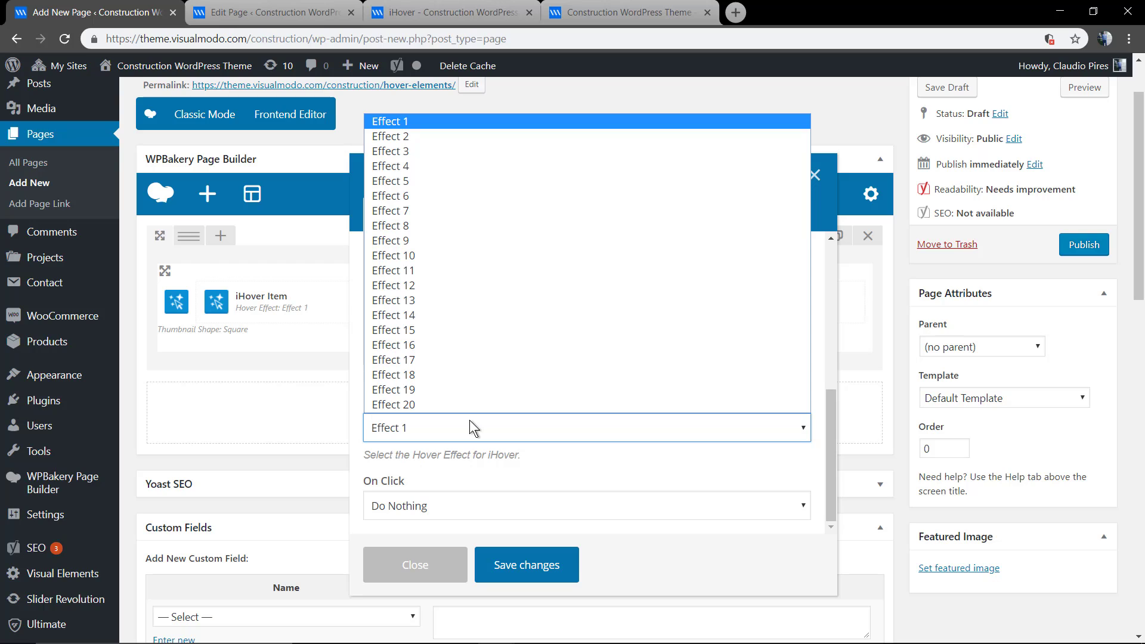
left_click(470, 419)
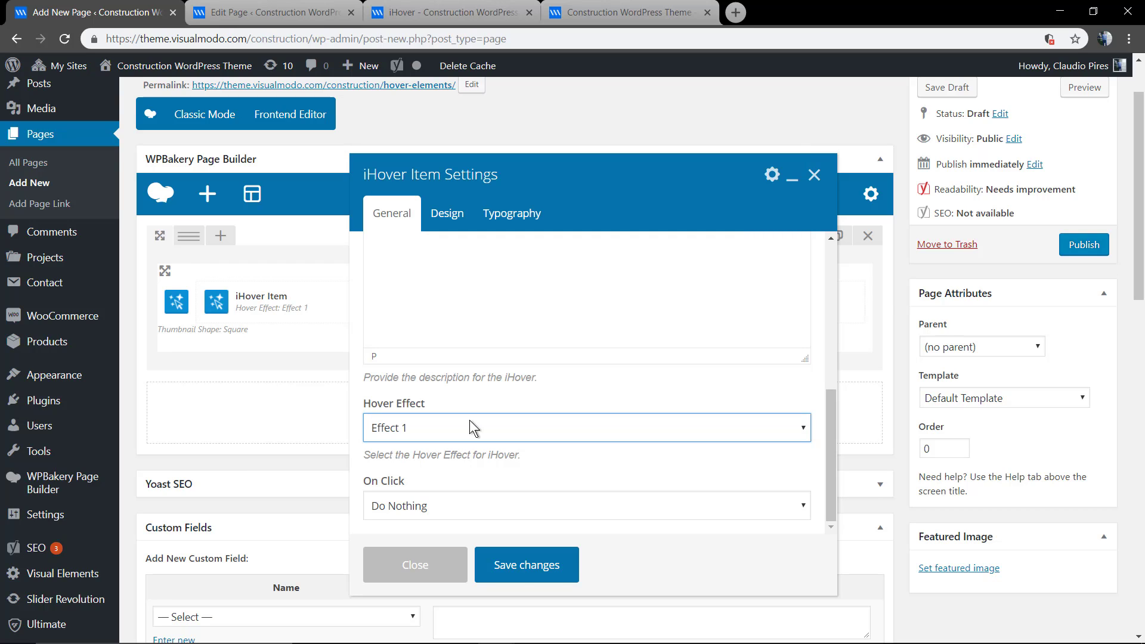
left_click(476, 504)
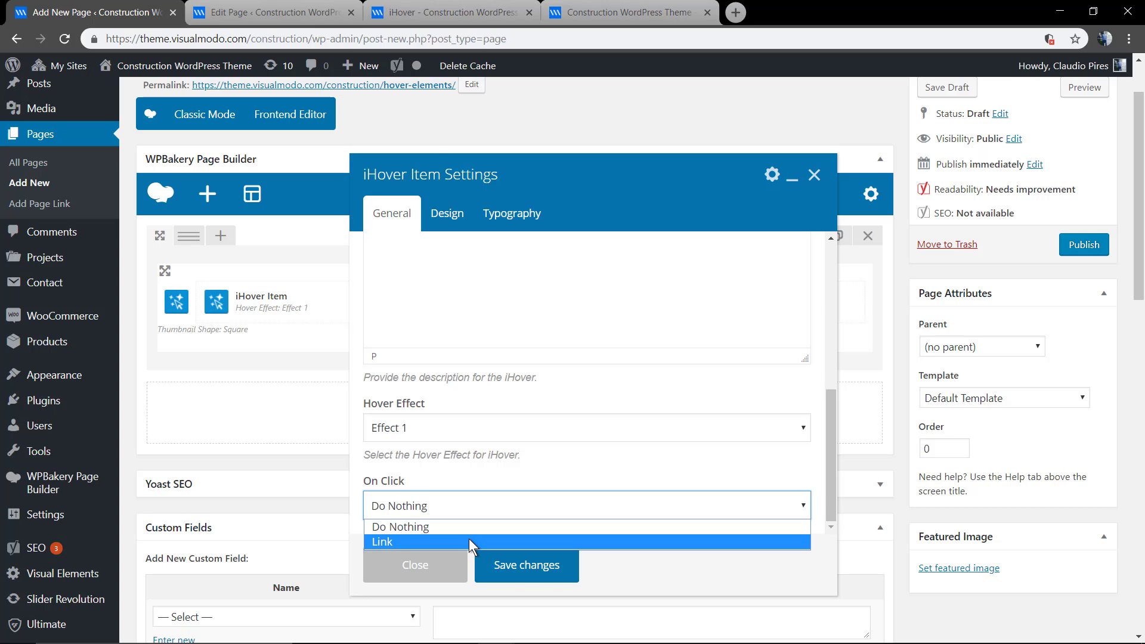
left_click(470, 527)
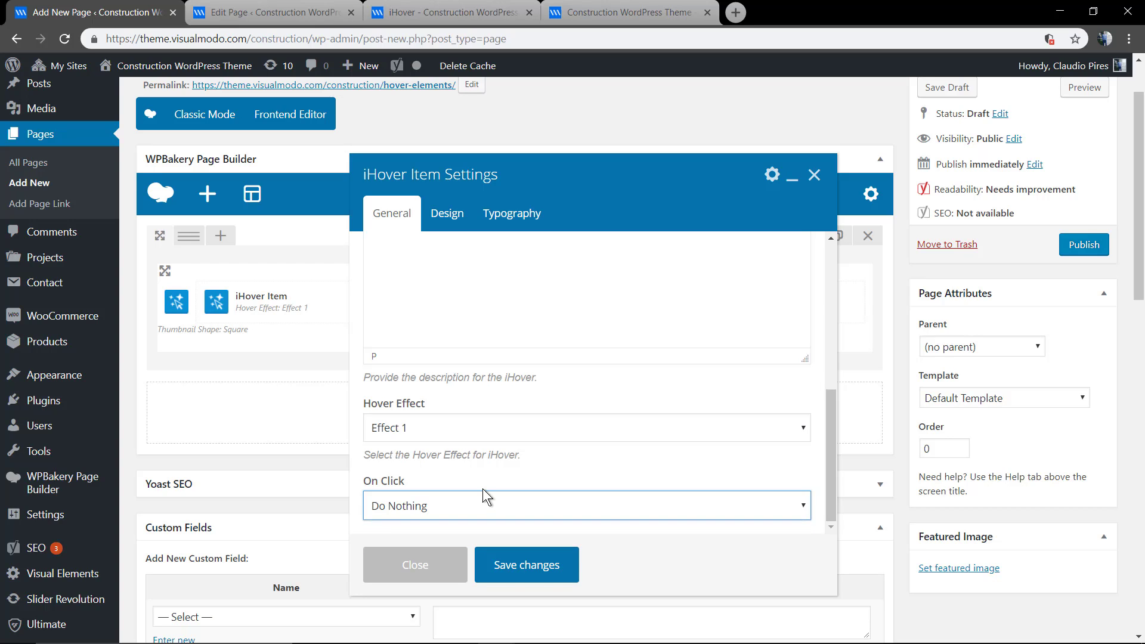
scroll(495, 487, "down", 3)
left_click(499, 565)
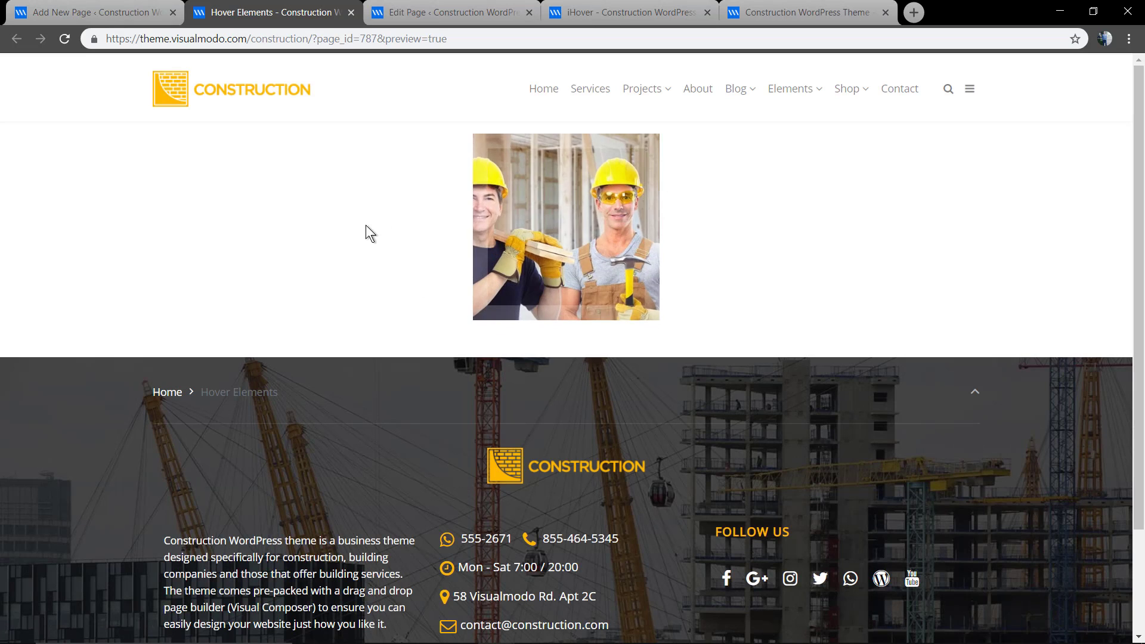
mouse_move(565, 247)
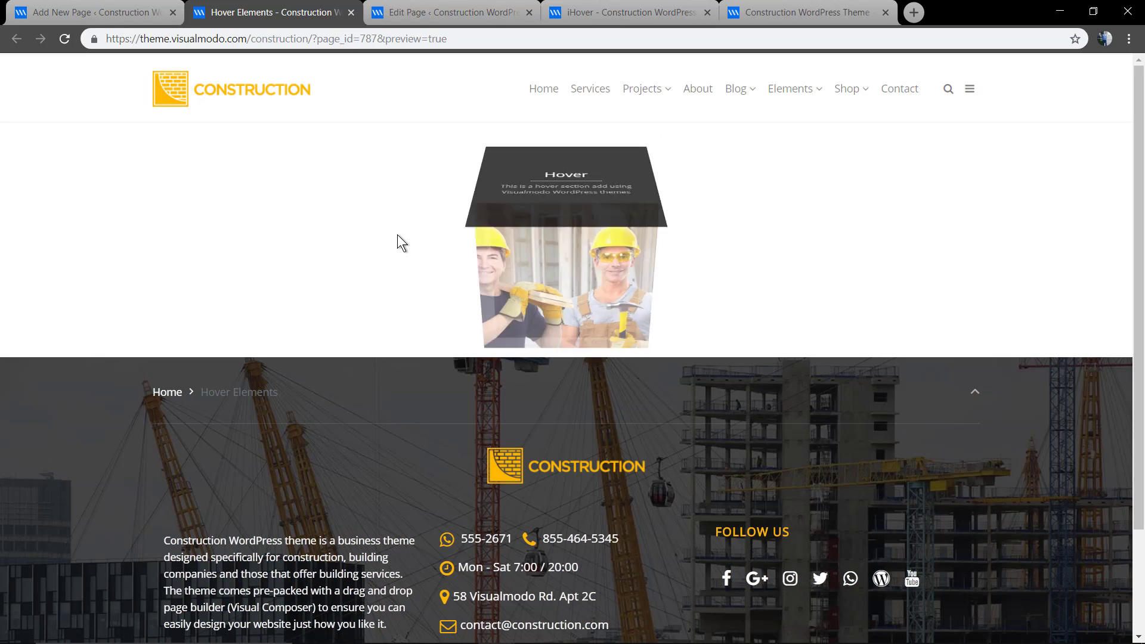
- Check the hover item in the preview tab, then return to the page editor
left_click(127, 14)
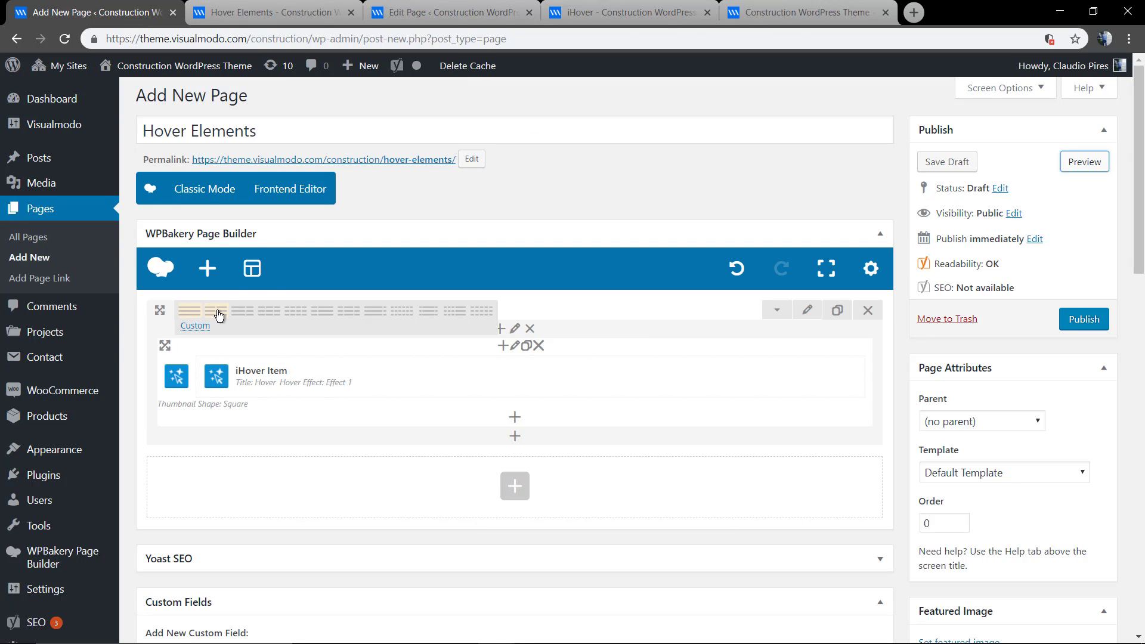
- Split the row into four columns, put a duplicated iHover item in each, and preview
left_click(288, 316)
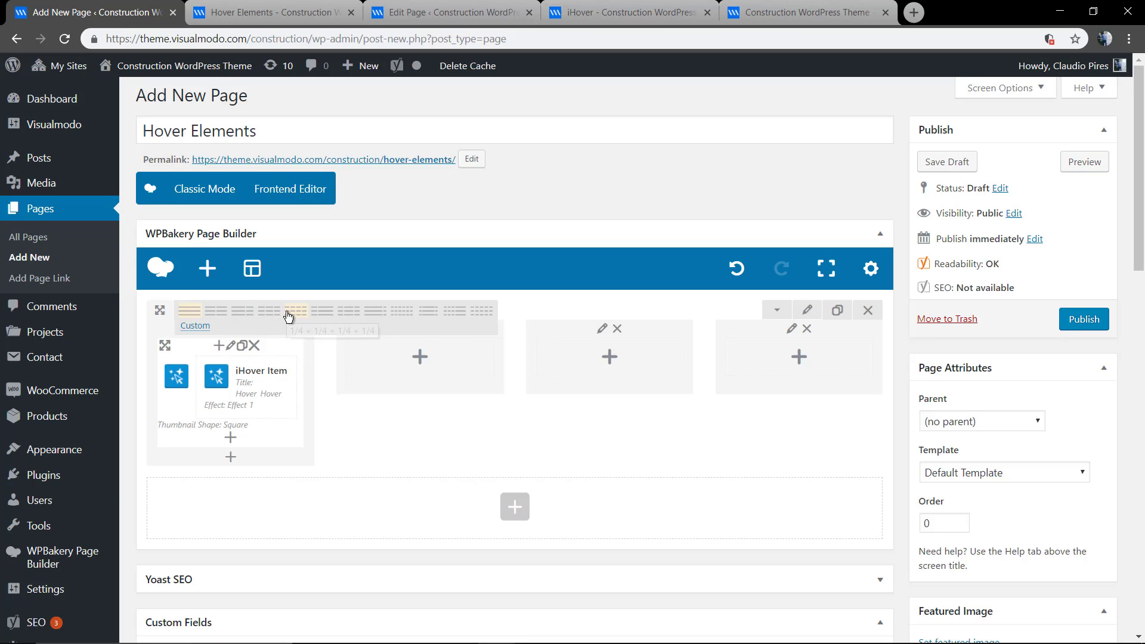
left_click(243, 347)
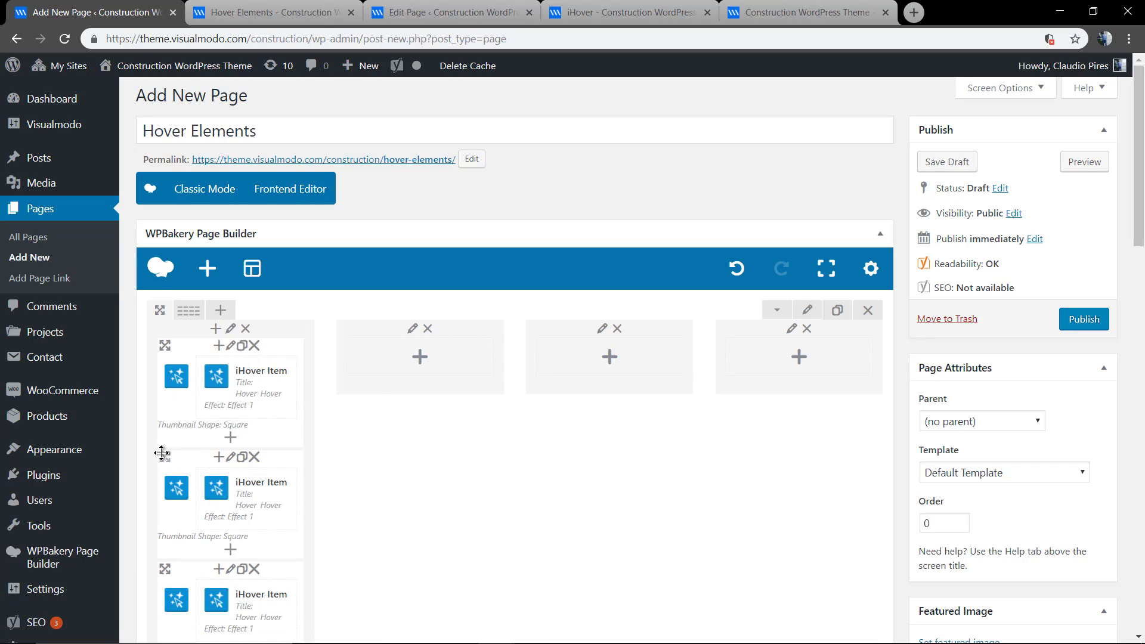
mouse_move(166, 458)
left_mouse_down()
mouse_move(376, 362)
mouse_move(381, 373)
left_mouse_up()
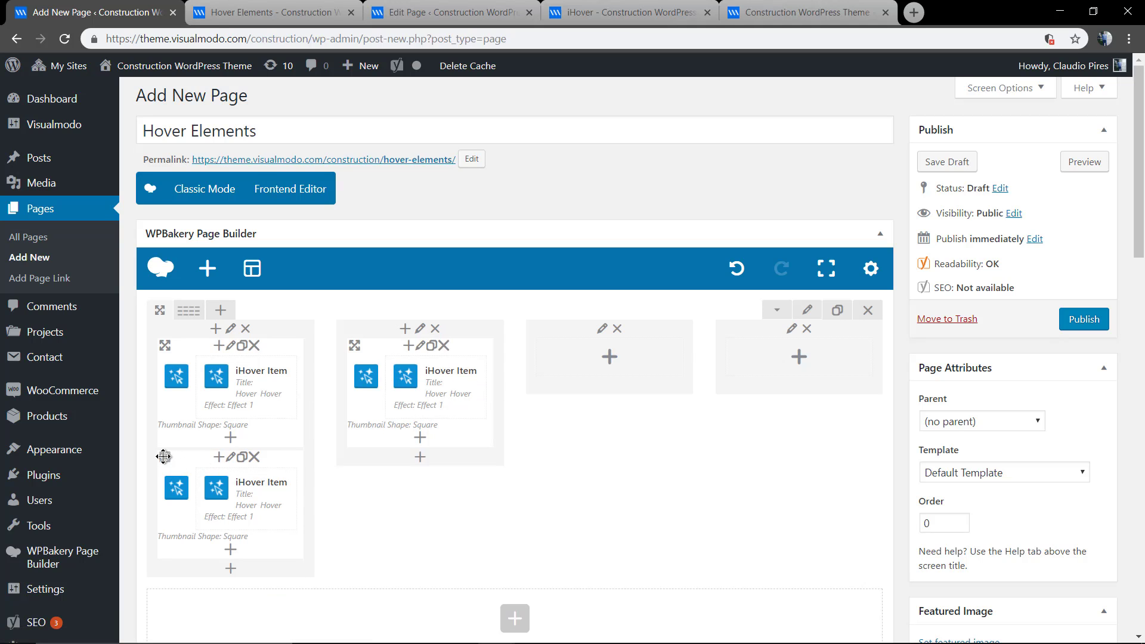
left_click_drag(164, 458, 609, 363)
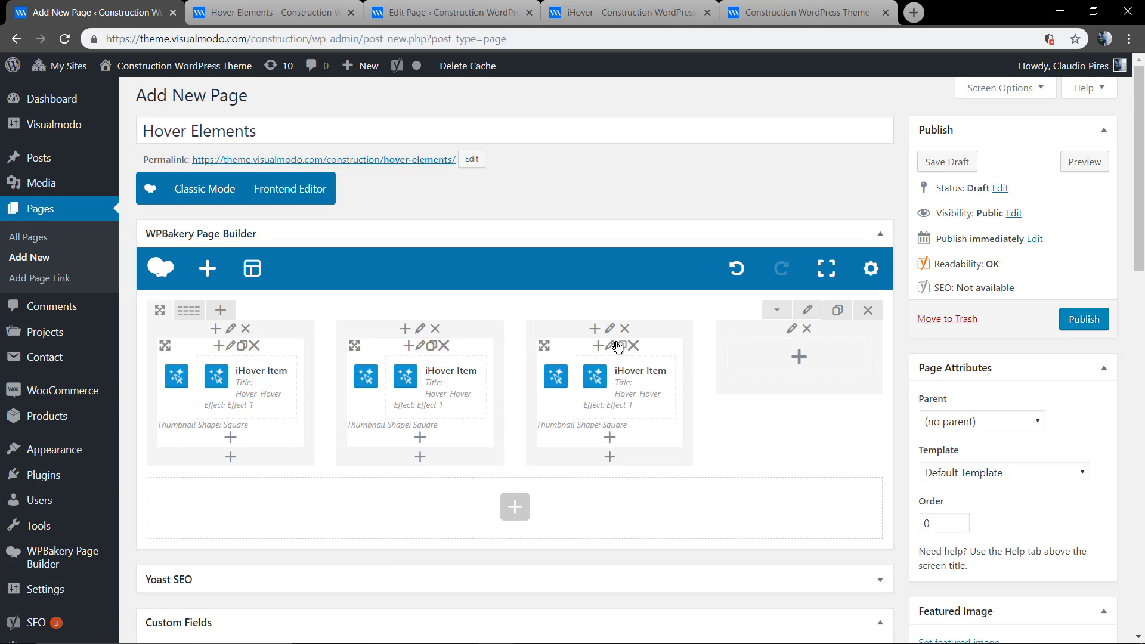
left_click_drag(544, 346, 788, 359)
left_click(1085, 163)
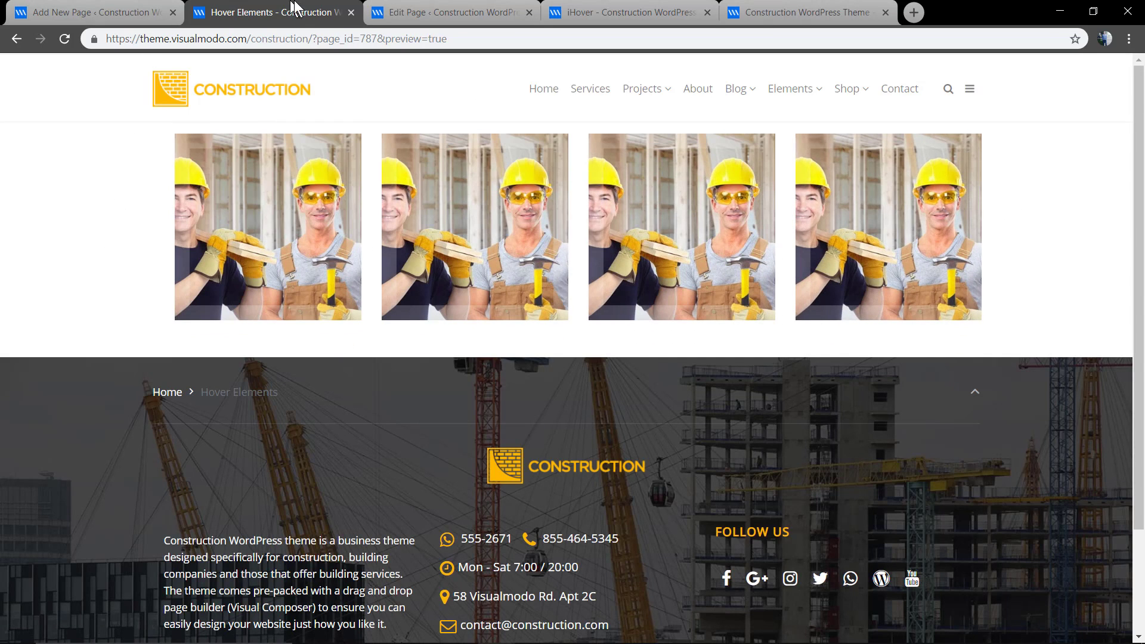
- Set padding on the iHover row under Design Options, preview it, and return to the editor
left_click(98, 12)
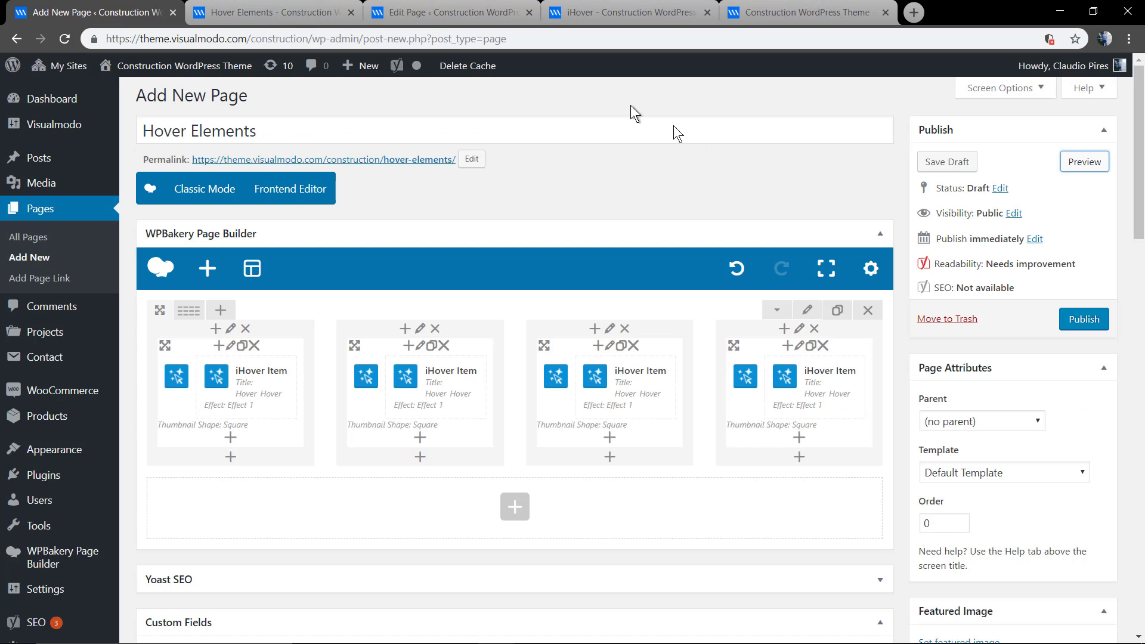
left_click(807, 310)
left_click(481, 225)
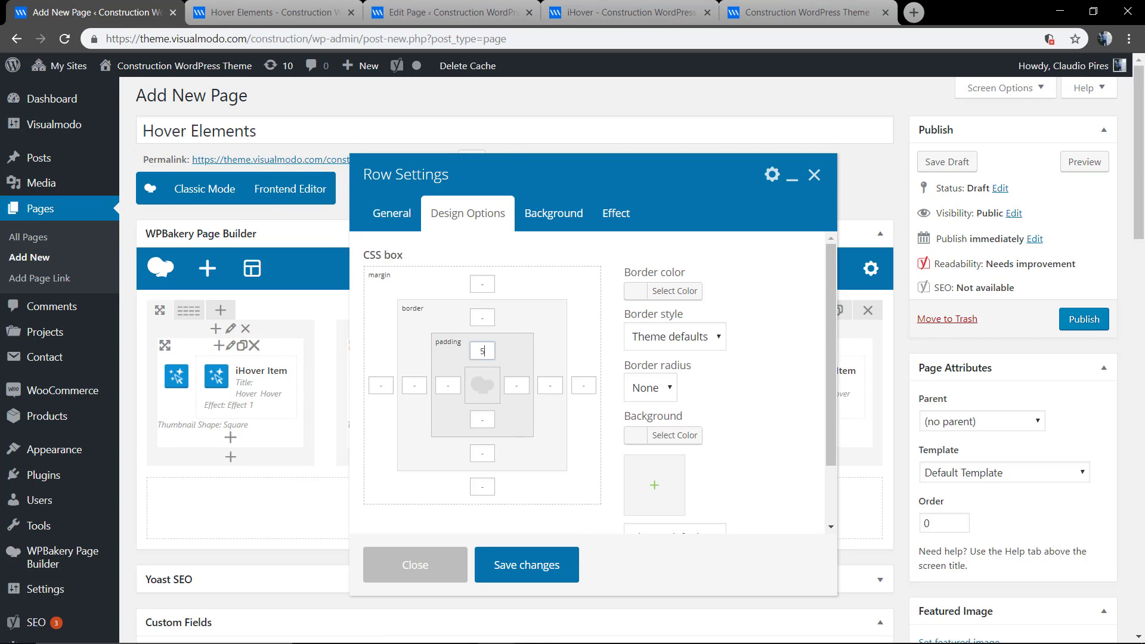
left_click(526, 565)
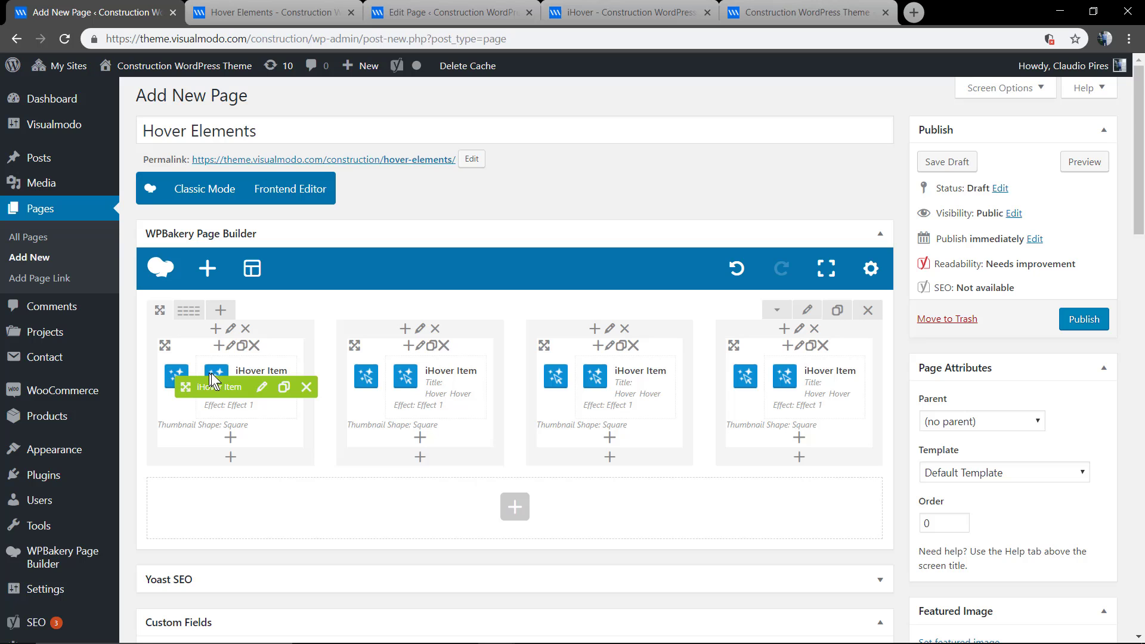
left_click(1084, 161)
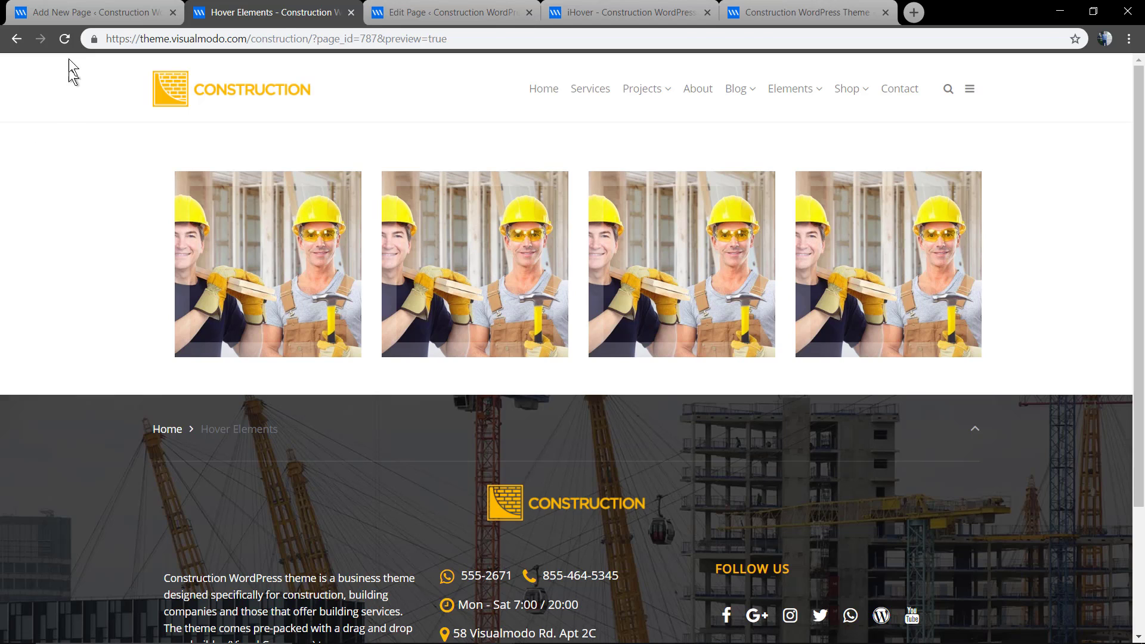
left_click(98, 12)
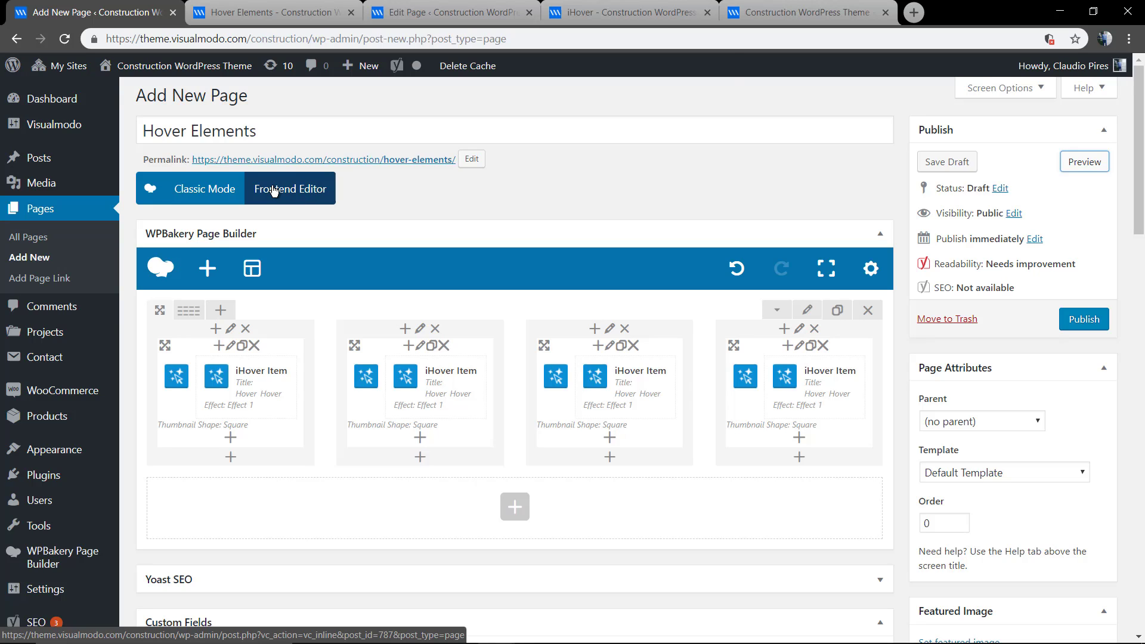
- In the front-end editor, change the first iHover item's hover effect to Effect 2
left_click(275, 193)
left_click(644, 125)
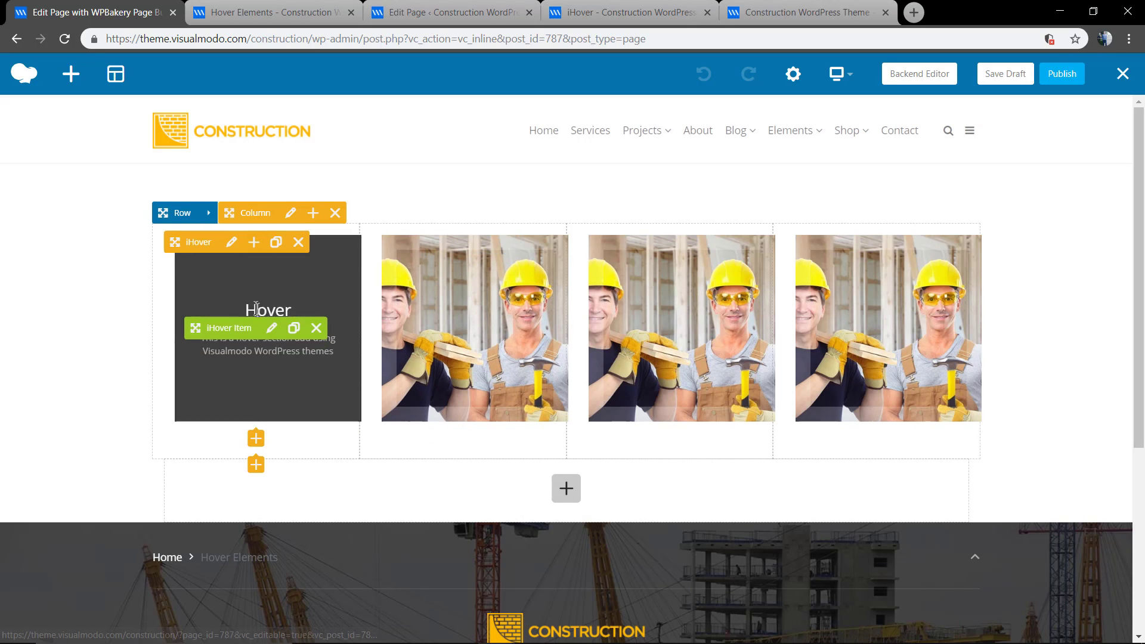
left_click(273, 329)
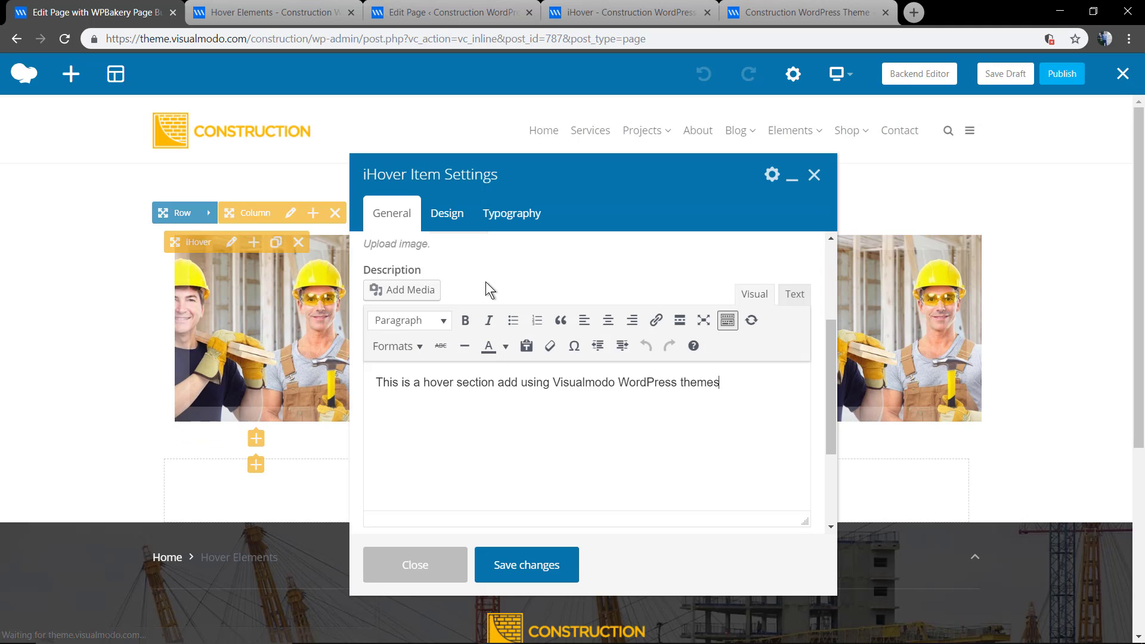
scroll(476, 359, "down", 3)
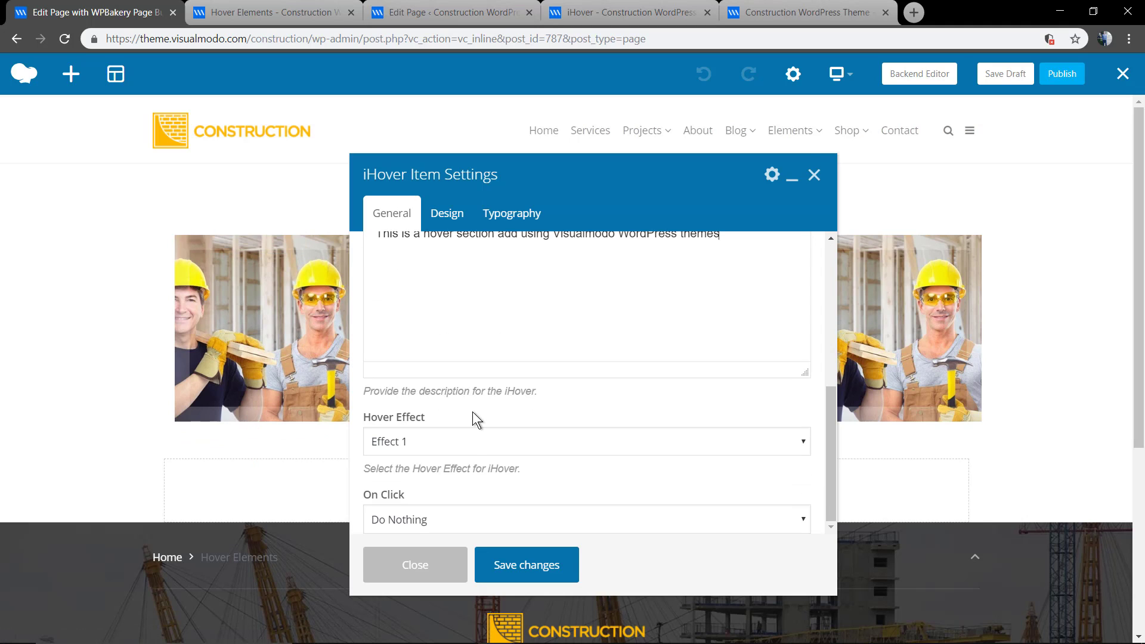
left_click(469, 440)
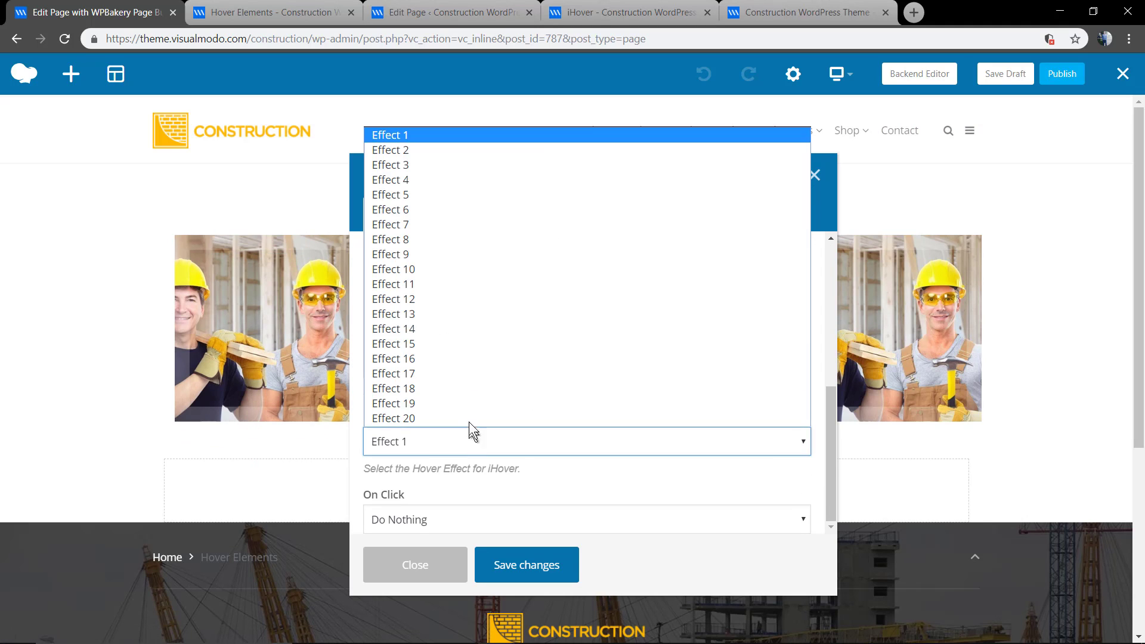
left_click(428, 151)
mouse_move(261, 328)
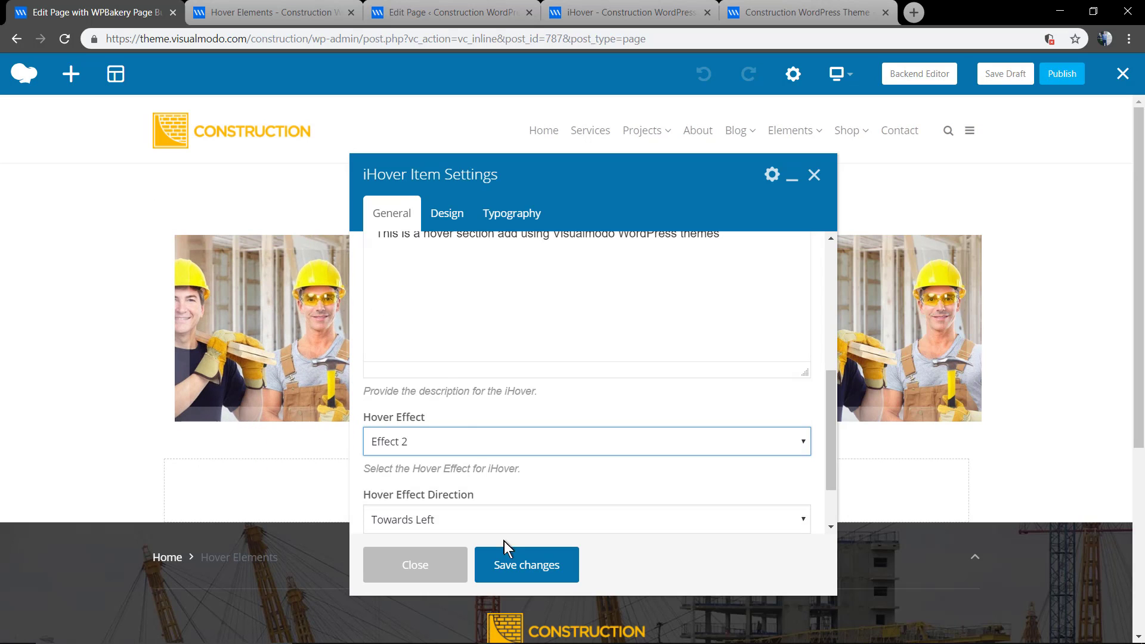
left_click(512, 564)
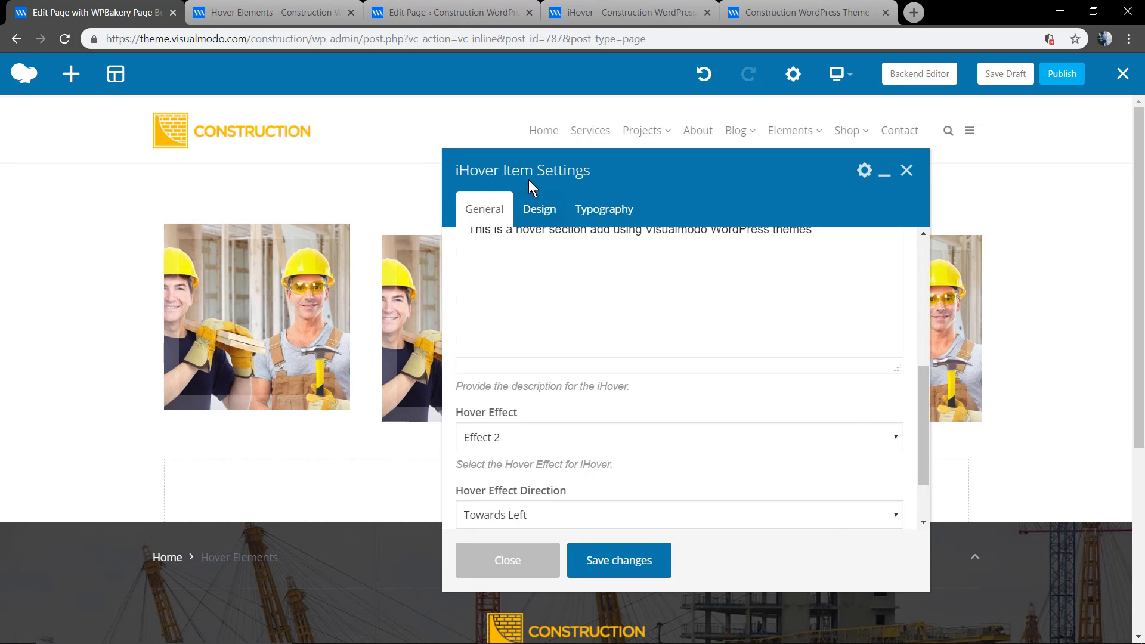
- Change the first item's hover effect to Effect 3, then Effect 4, saving each
left_click_drag(528, 183, 467, 168)
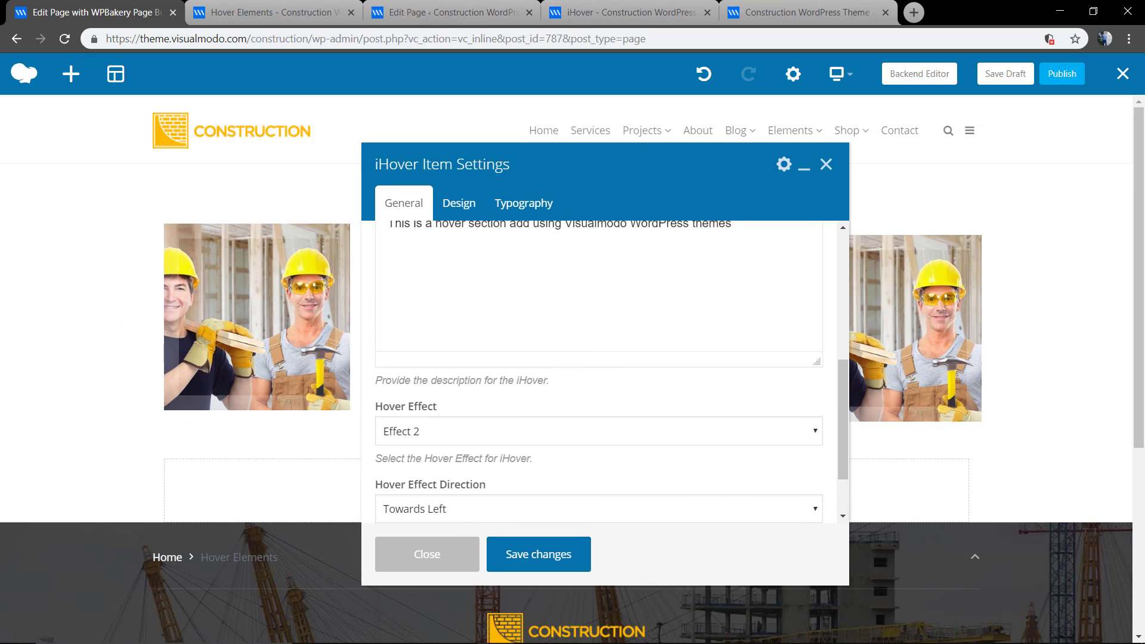
left_click(495, 417)
left_click(476, 148)
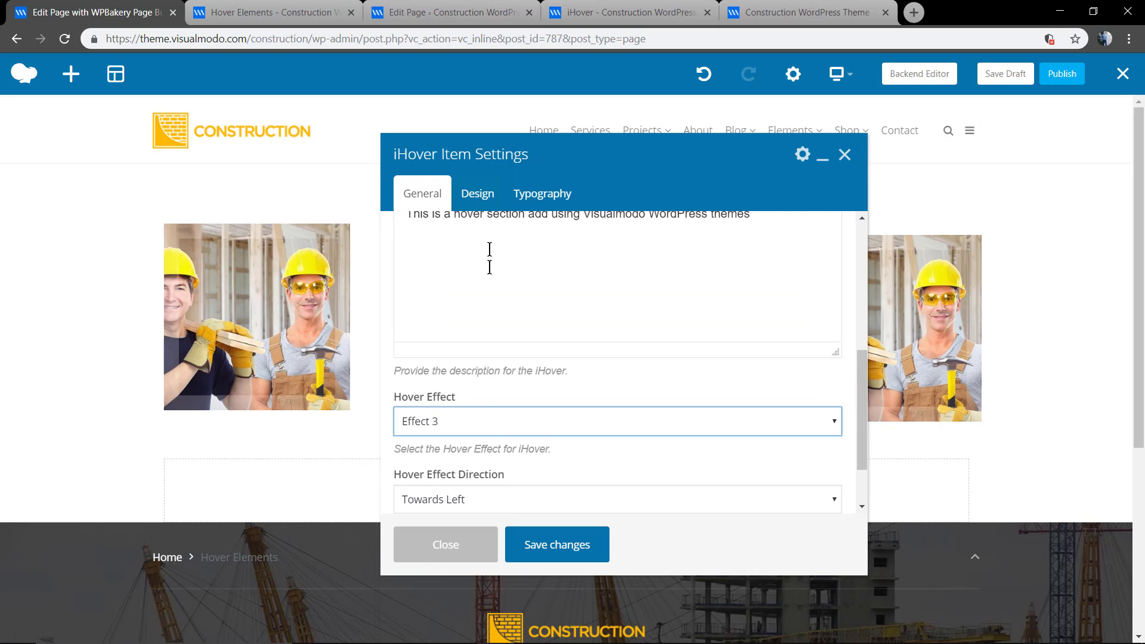
left_click(557, 561)
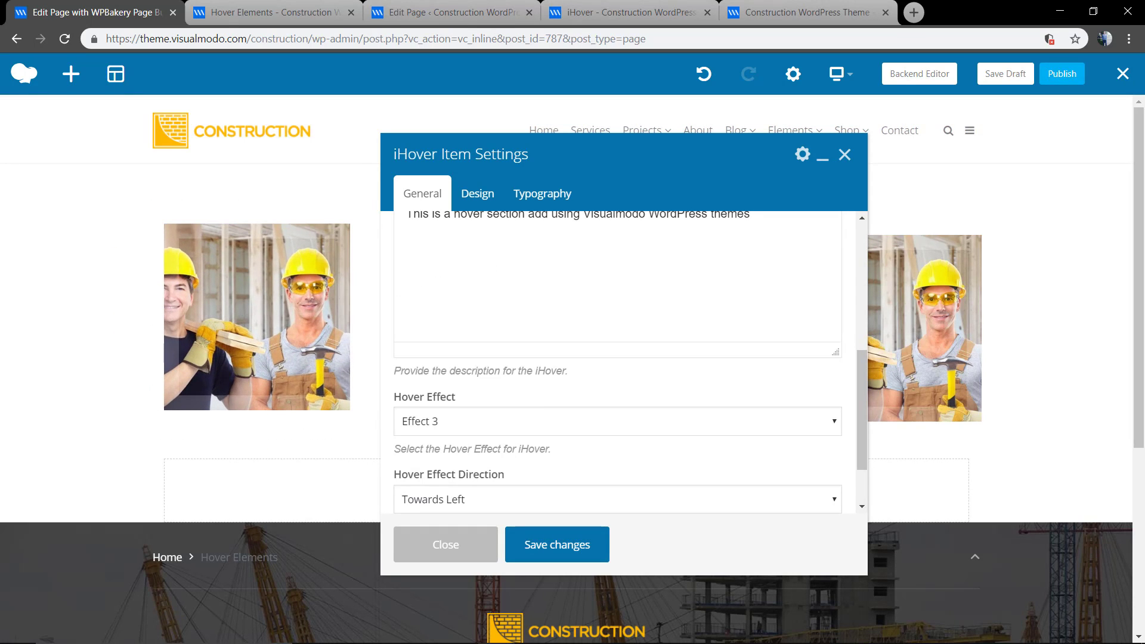
left_click(490, 422)
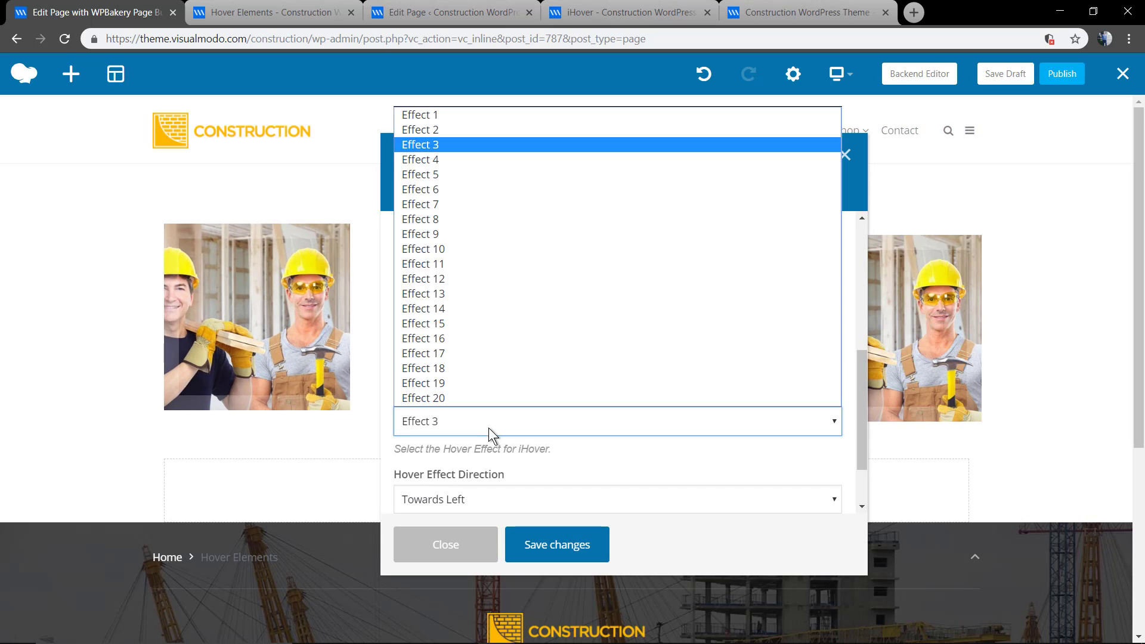
left_click(438, 161)
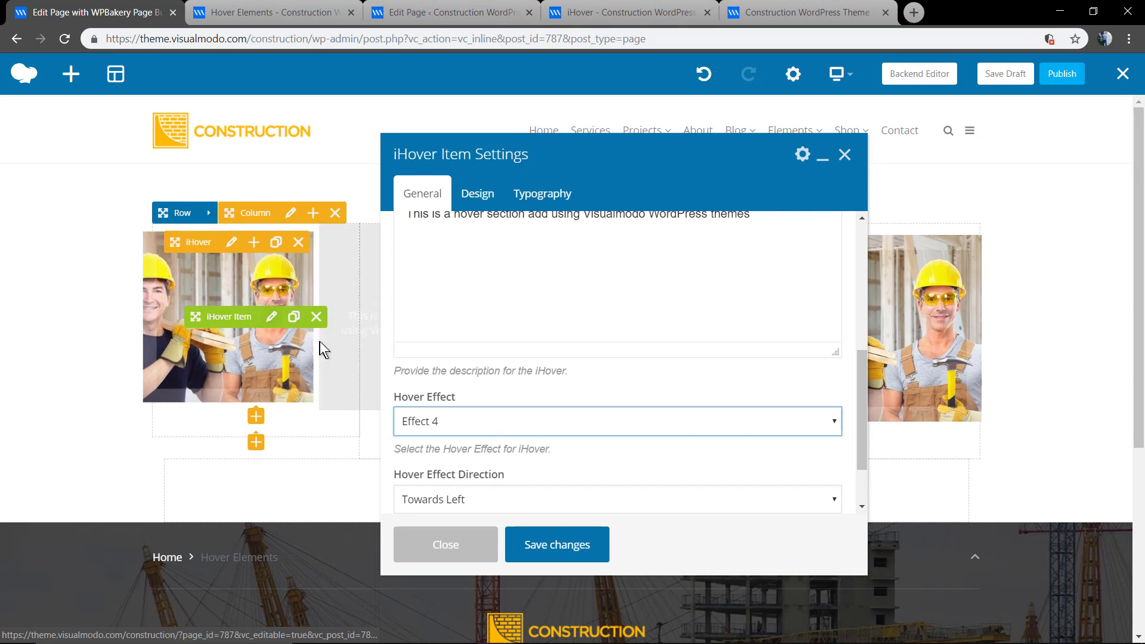
mouse_move(296, 322)
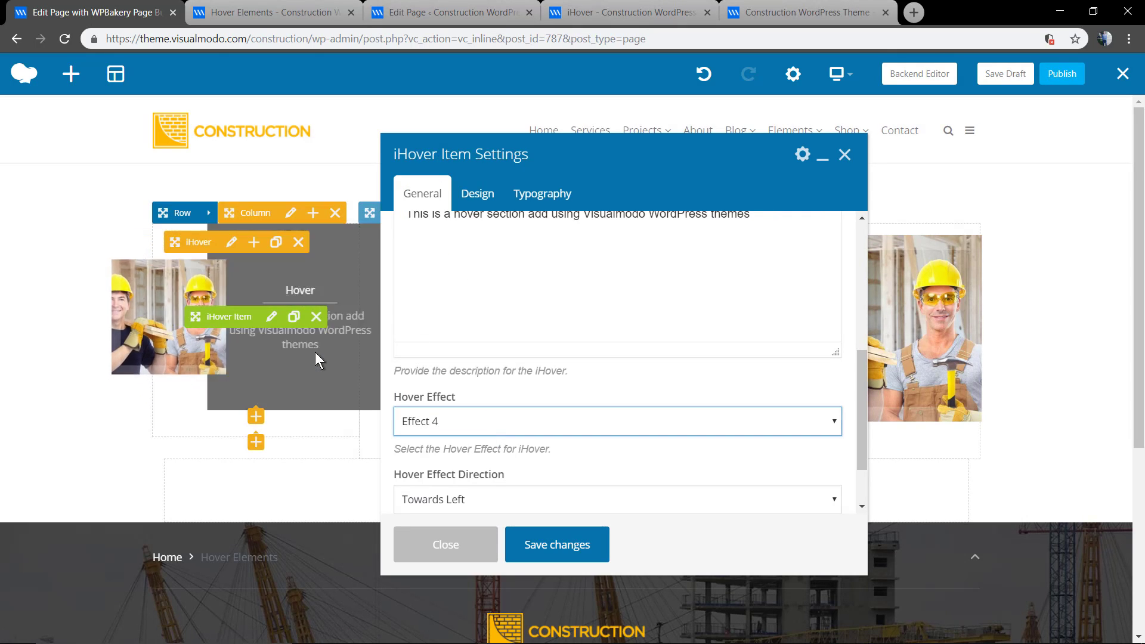
left_click(537, 547)
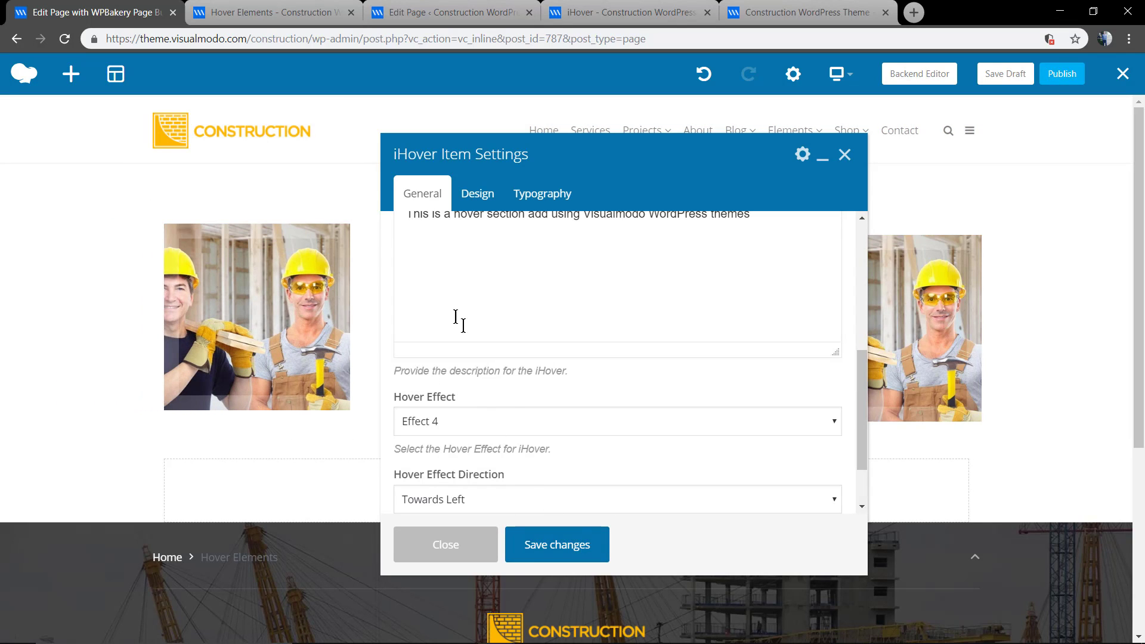
- Add a Text Block below the images with the text SERVICES, centred
left_click(440, 545)
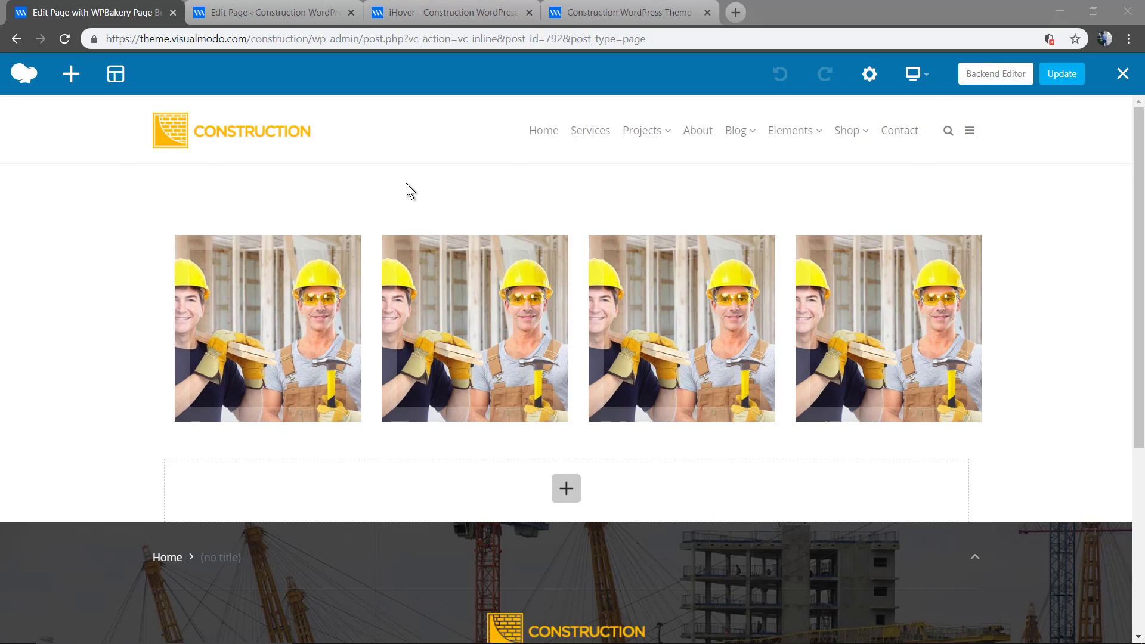
left_click(580, 497)
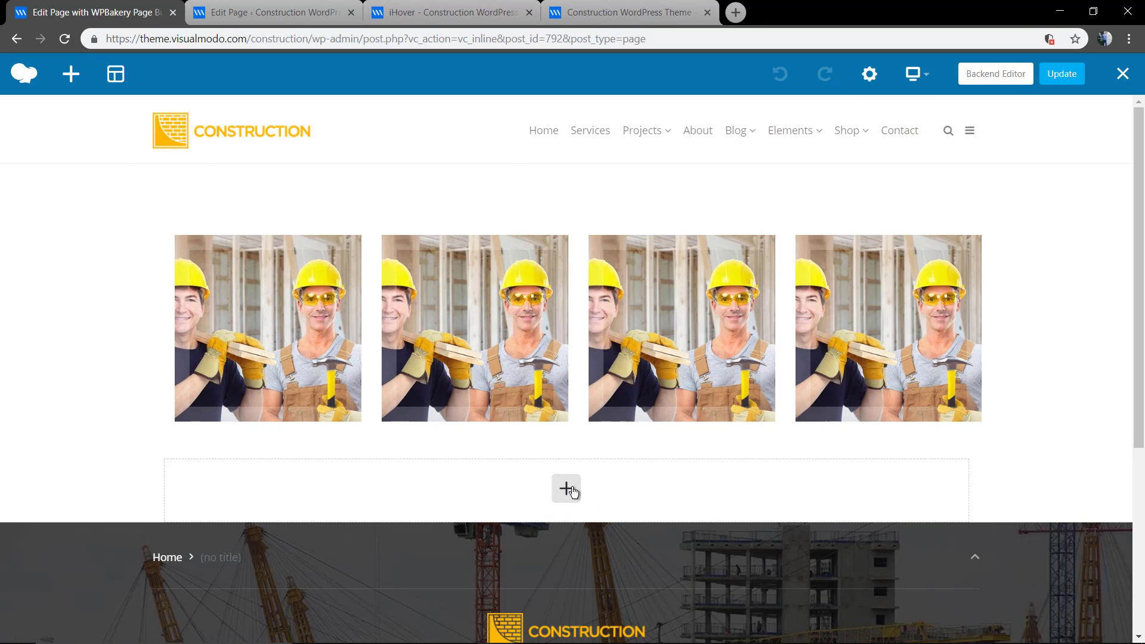
left_click(487, 227)
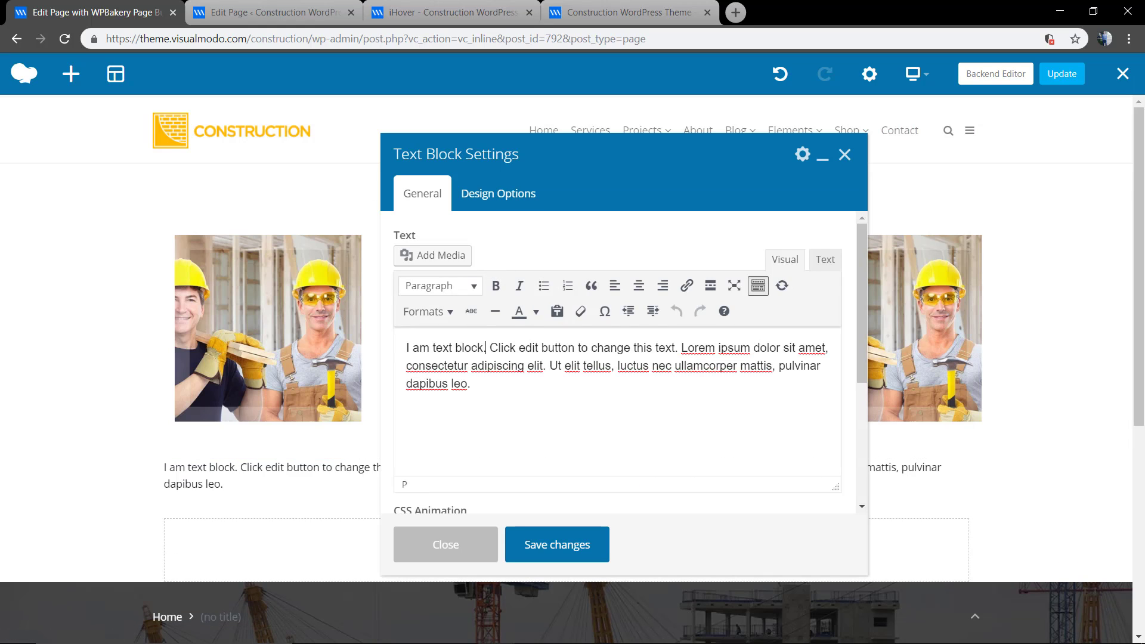
key("ctrl+a")
type("S")
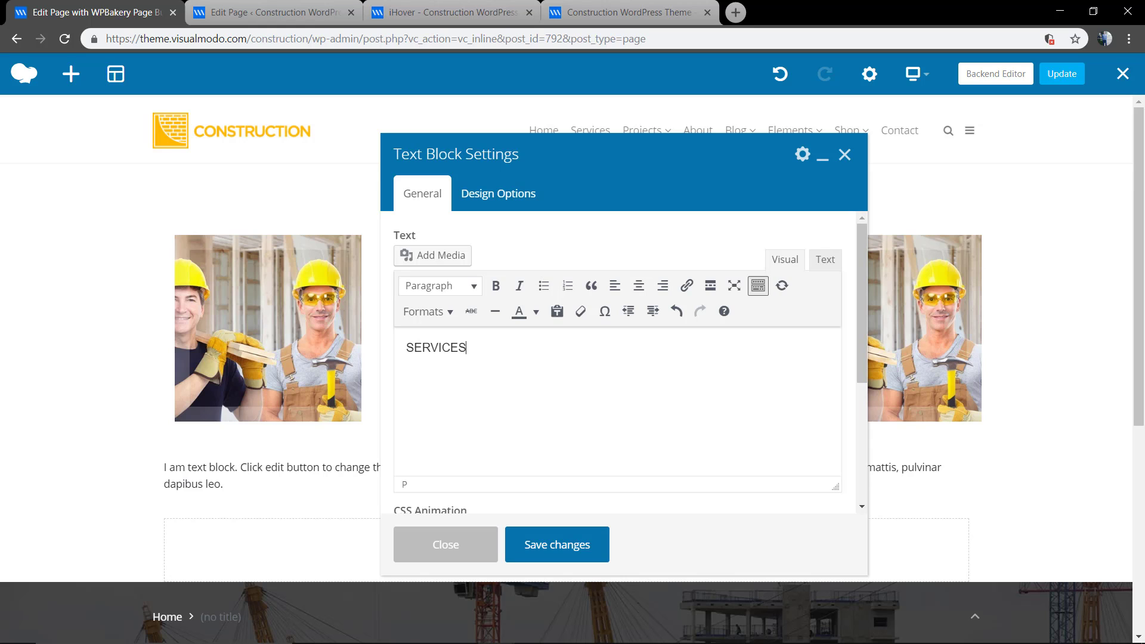
left_click(638, 286)
- Format SERVICES as Heading 1 and save the text block
left_click(443, 286)
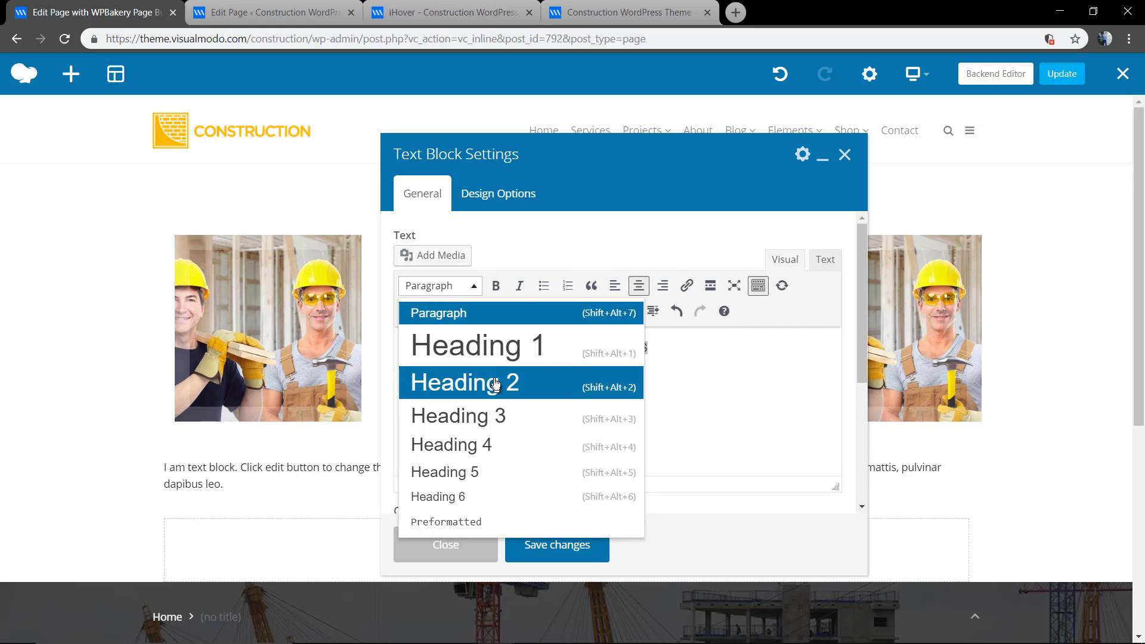
left_click(488, 346)
left_click(580, 549)
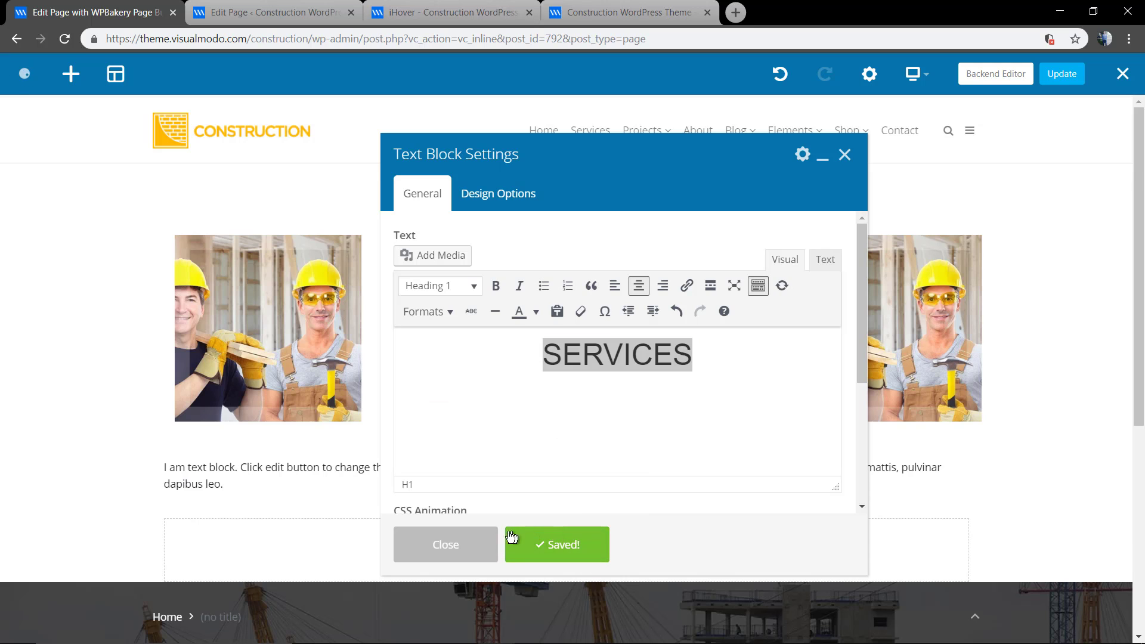
left_click(465, 549)
mouse_move(565, 475)
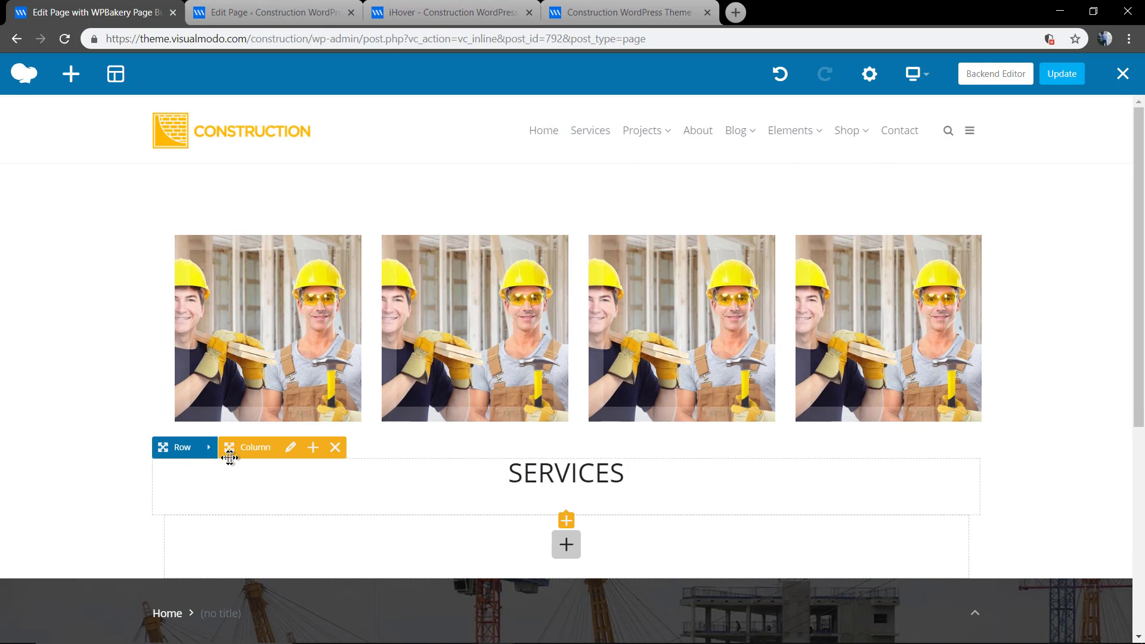
- Move the SERVICES row above the four images and add another Text Block
left_click_drag(179, 449, 285, 237)
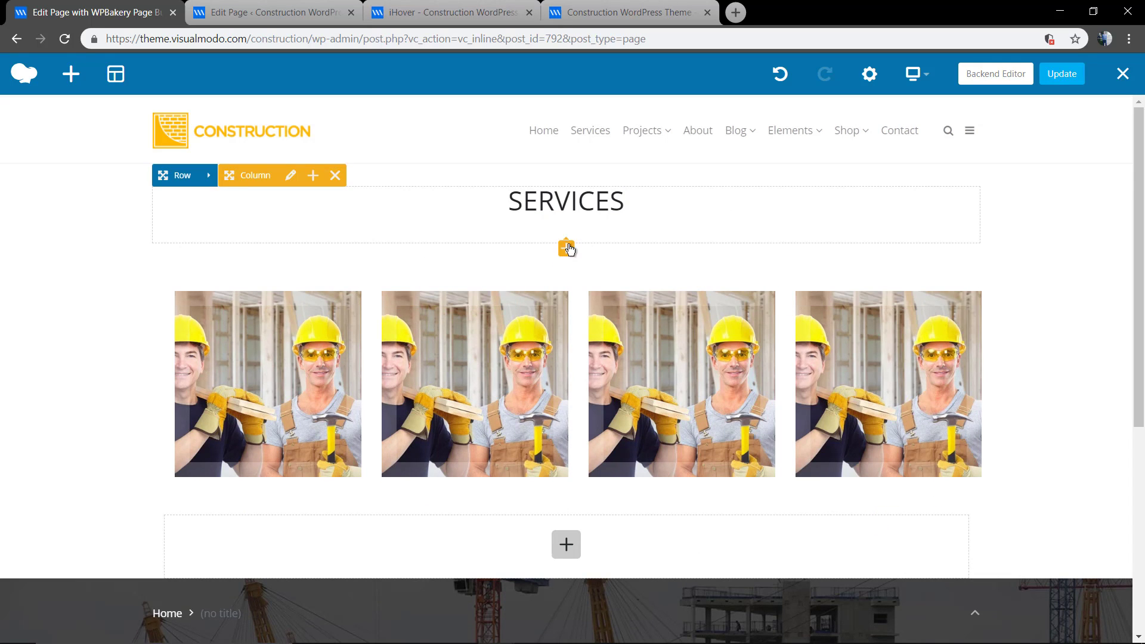
left_click(566, 249)
left_click(466, 131)
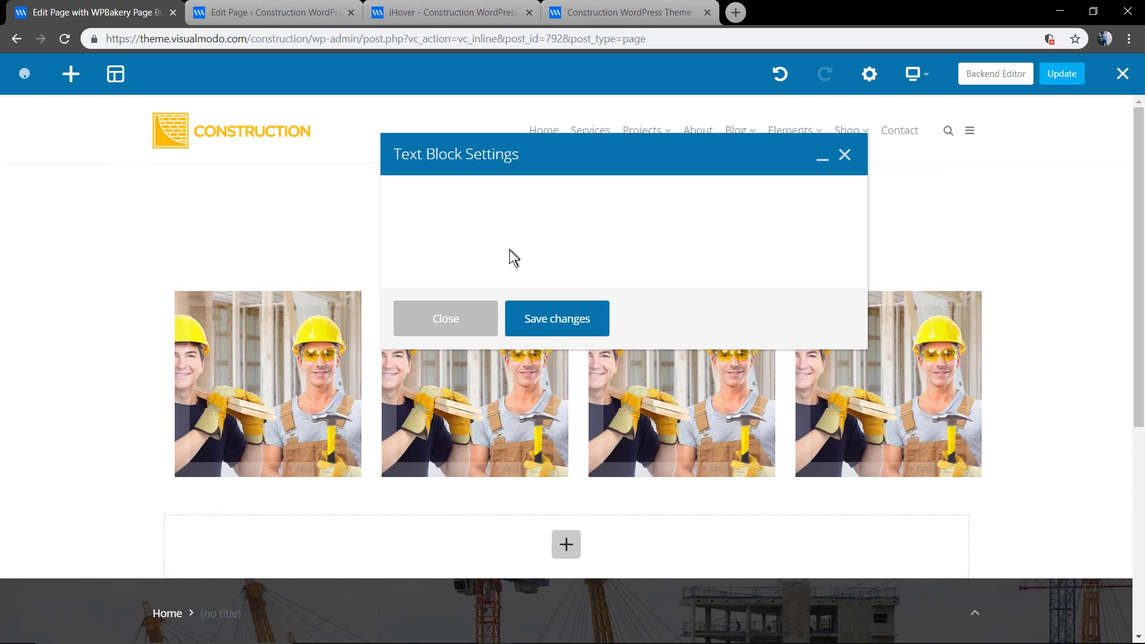